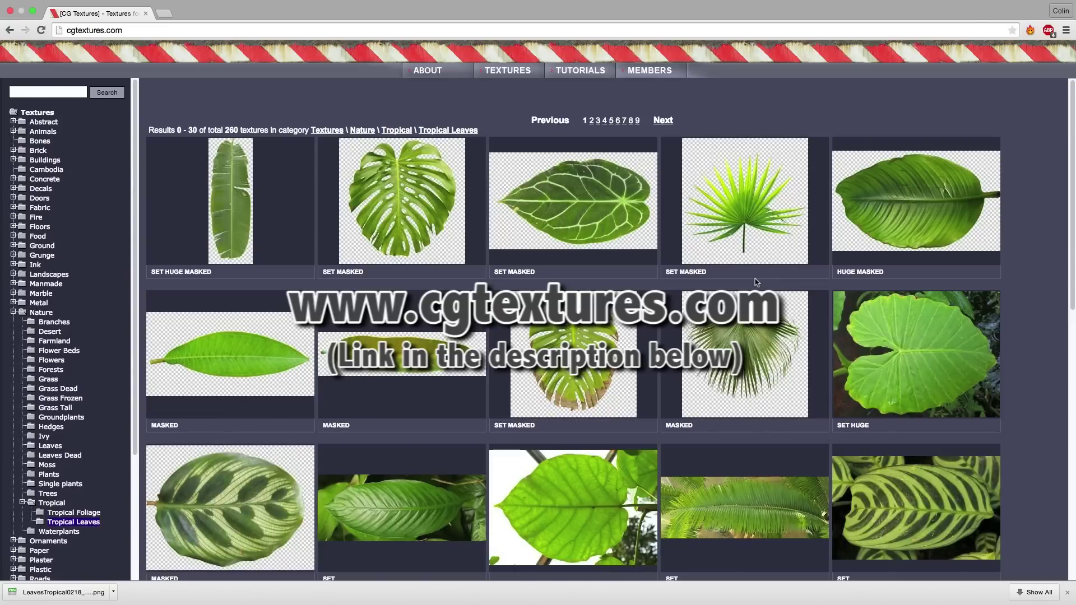
- In Tropical Leaves, open the LeavesTropical0218 texture page from the top-right leaf thumbnail
click(14, 314)
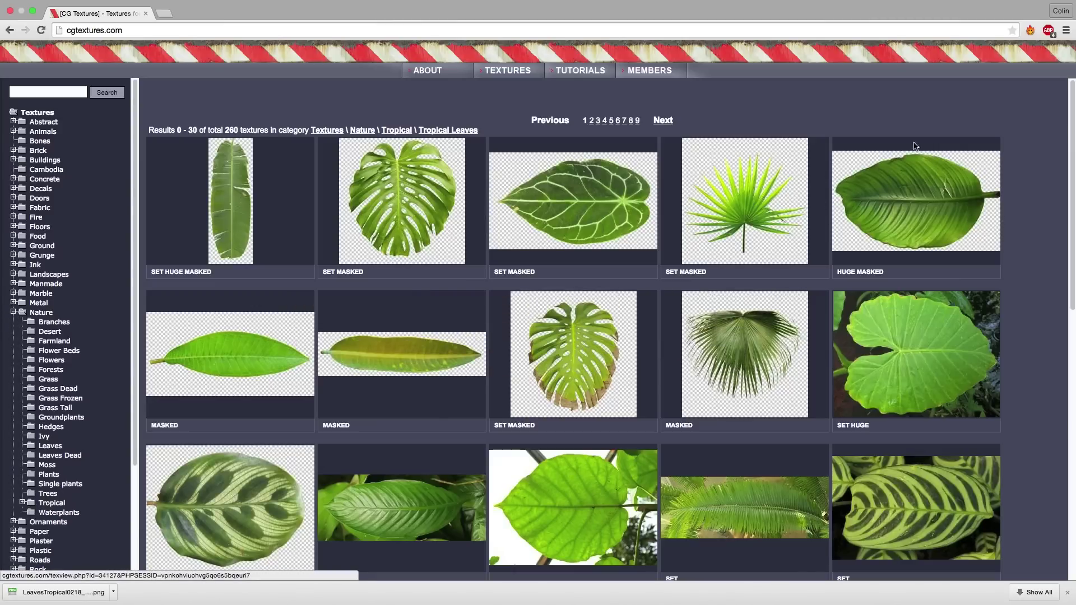
click(909, 199)
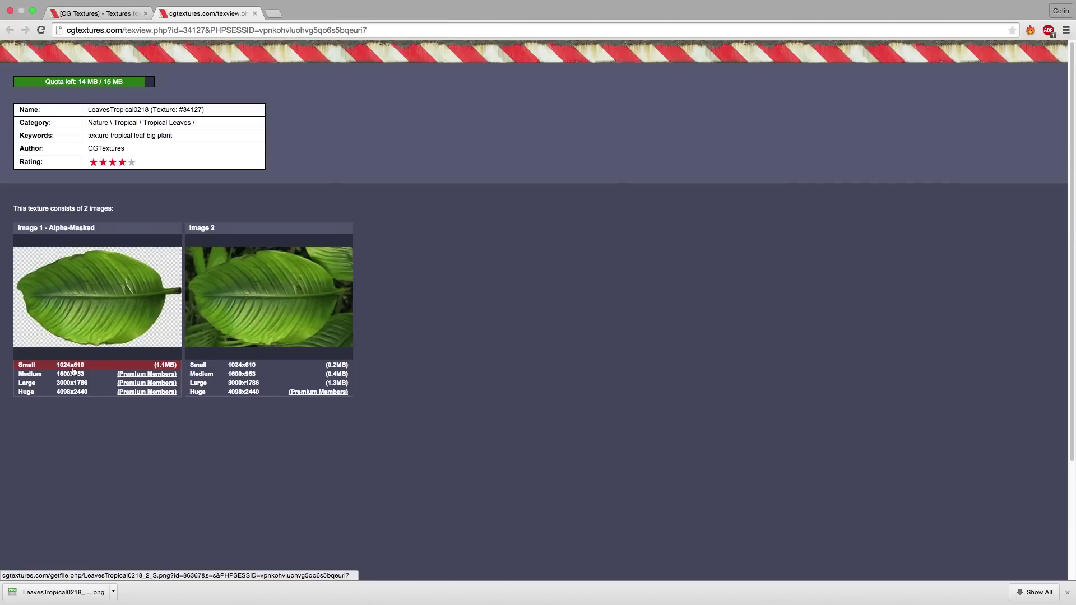
- Get the Small 1024x610 alpha-masked PNG of the leaf texture
mouse_move(75, 346)
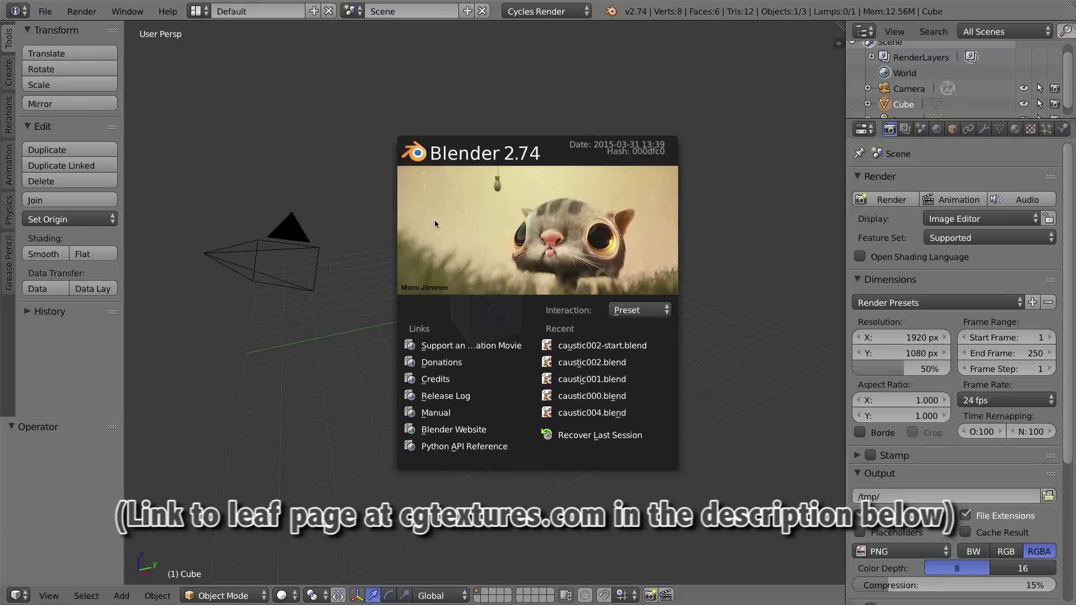
- Close the splash screen, delete the default cube and add a mesh plane
click(438, 224)
scroll(532, 271, up, 4)
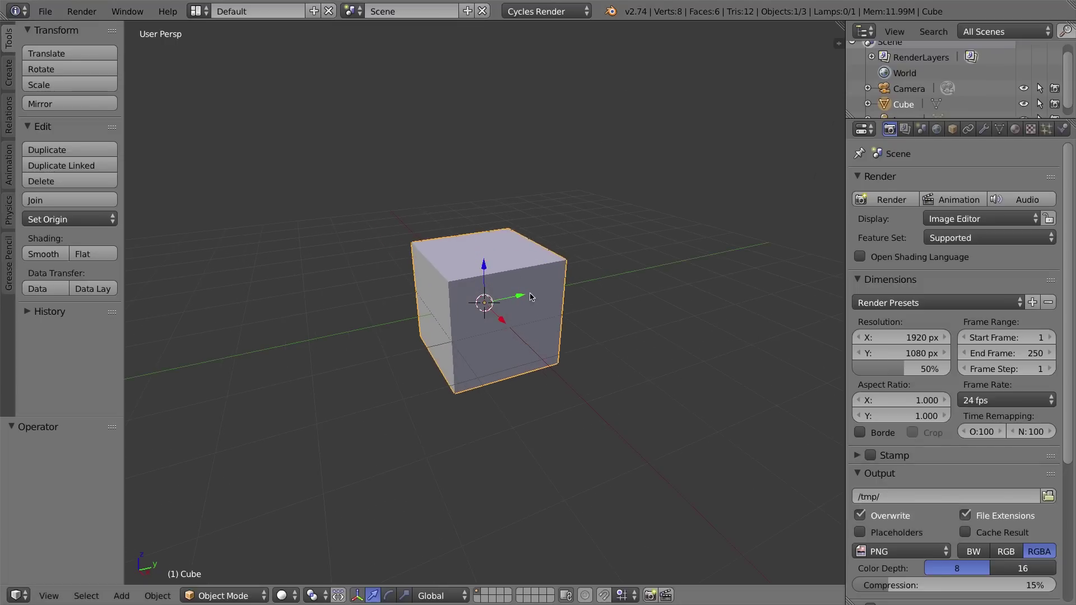
key(x)
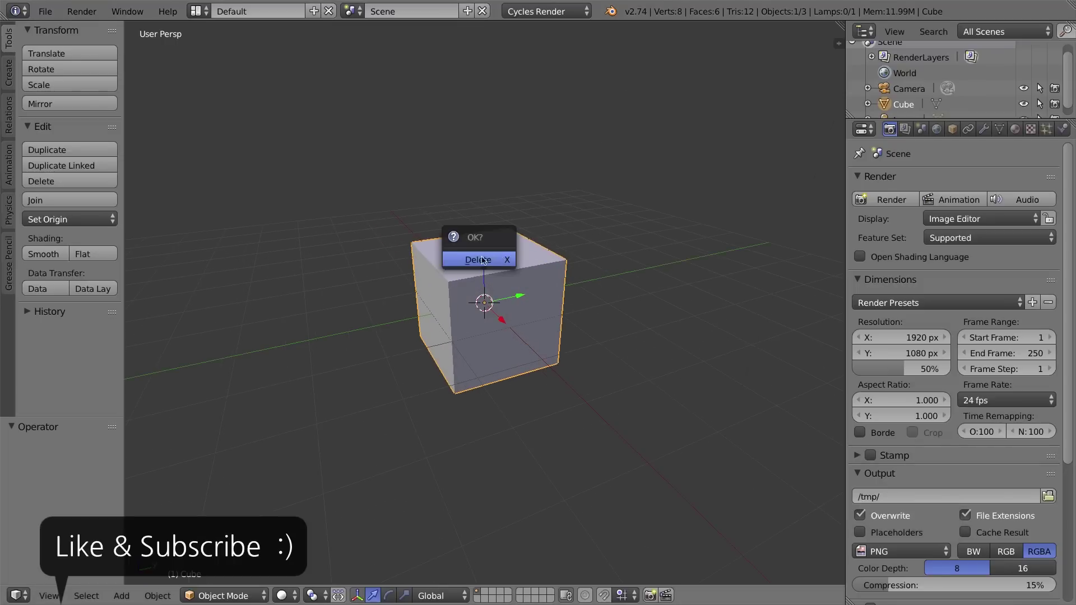
click(474, 260)
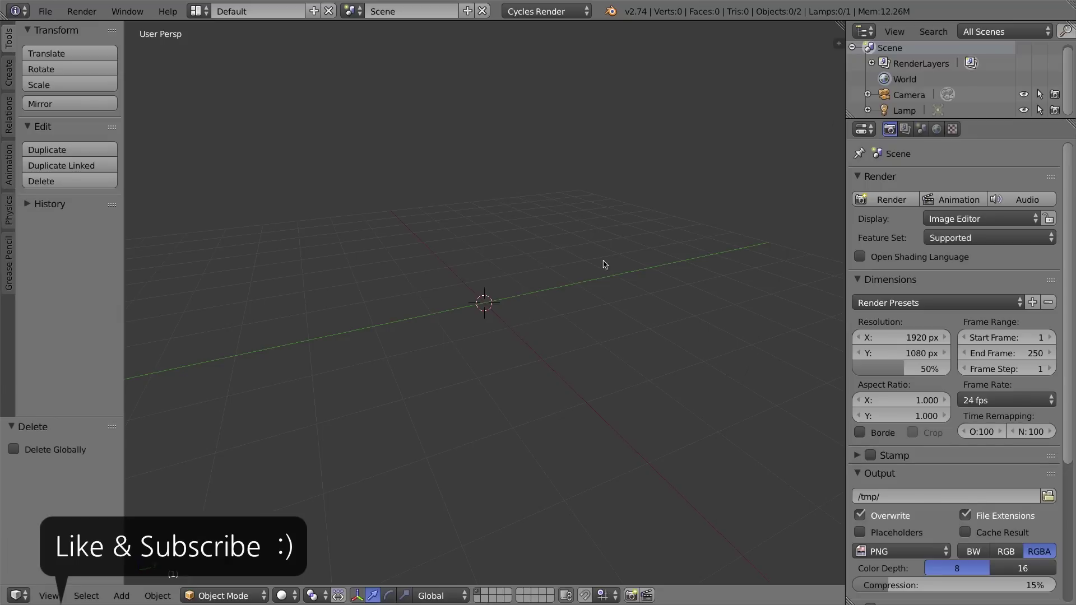
key(shift+a)
mouse_move(568, 257)
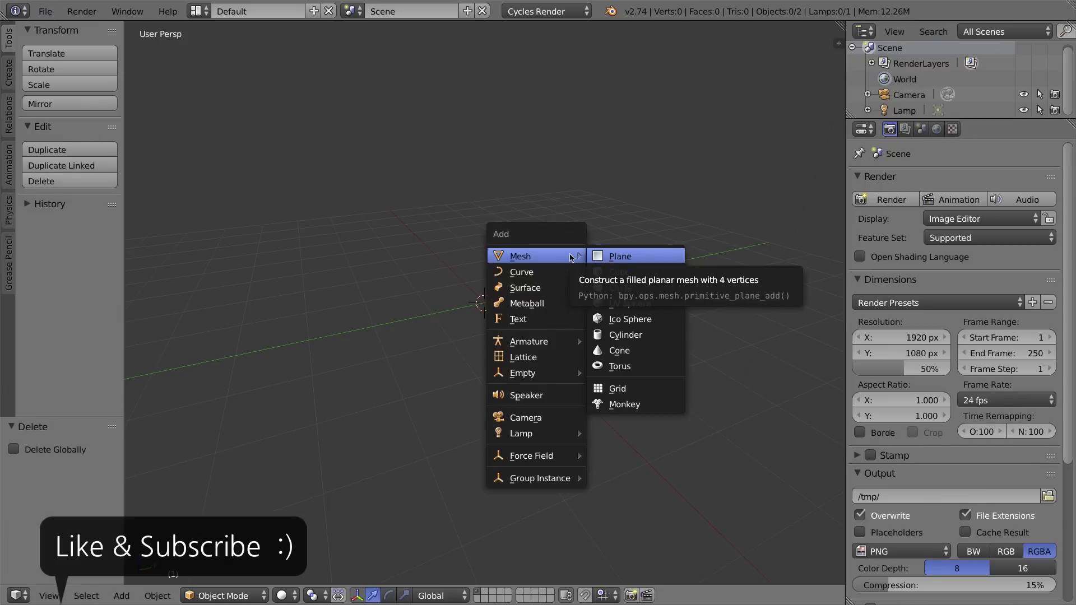
click(603, 257)
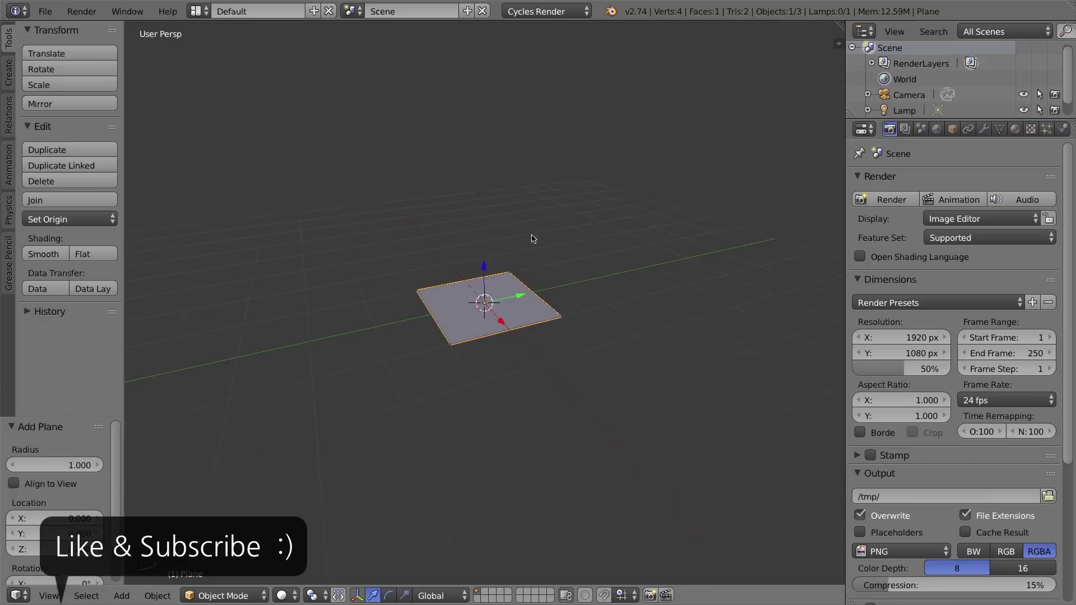
- In top orthographic view, scale the plane to about 1.476 along X
middle_drag(532, 239, 504, 307)
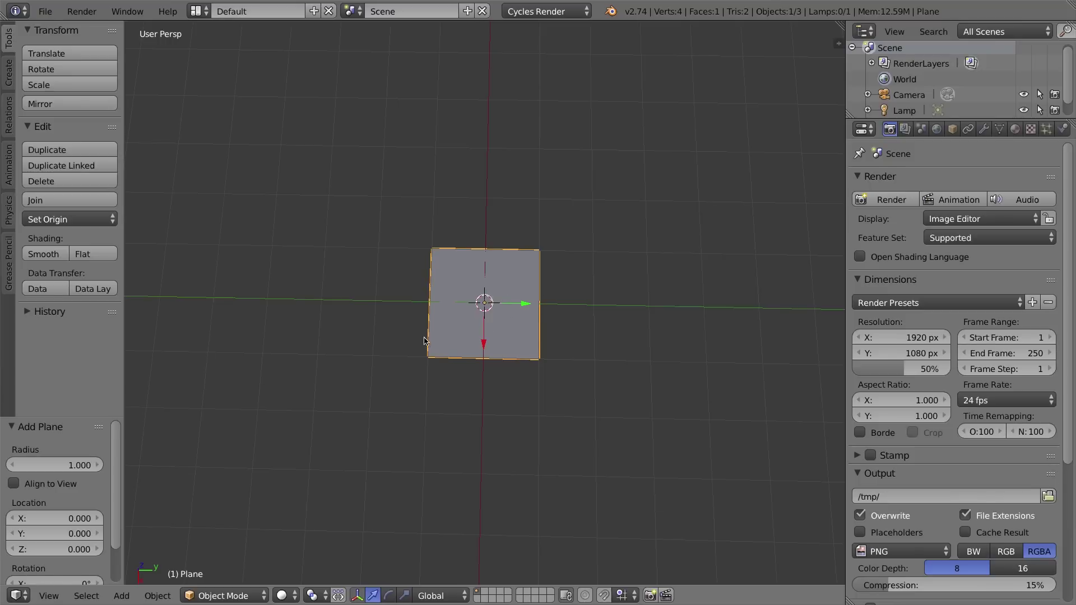
middle_drag(432, 339, 551, 336)
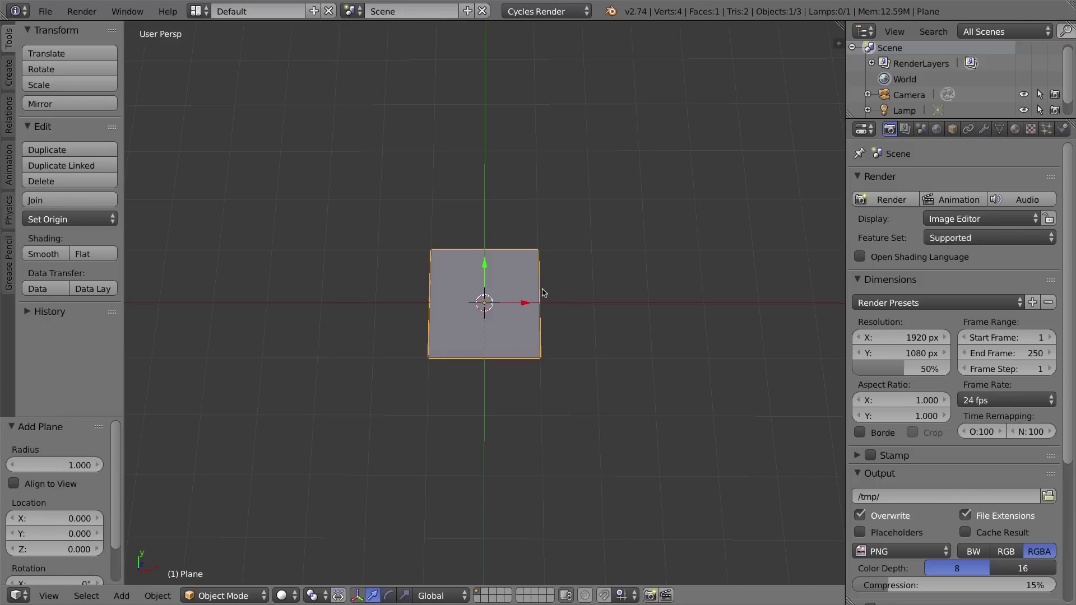
key(KP_7)
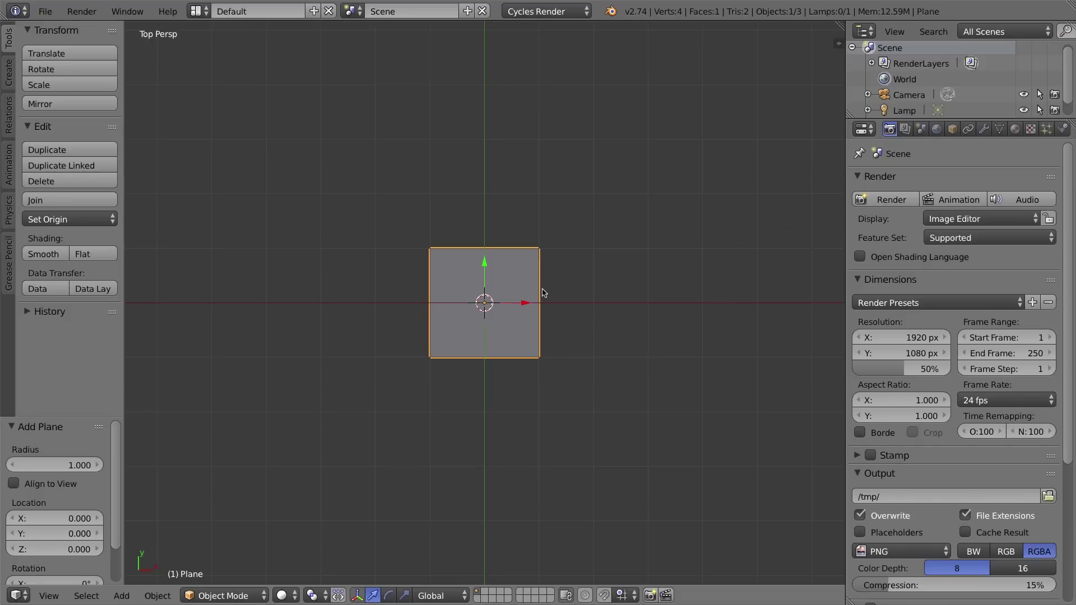
key(KP_5)
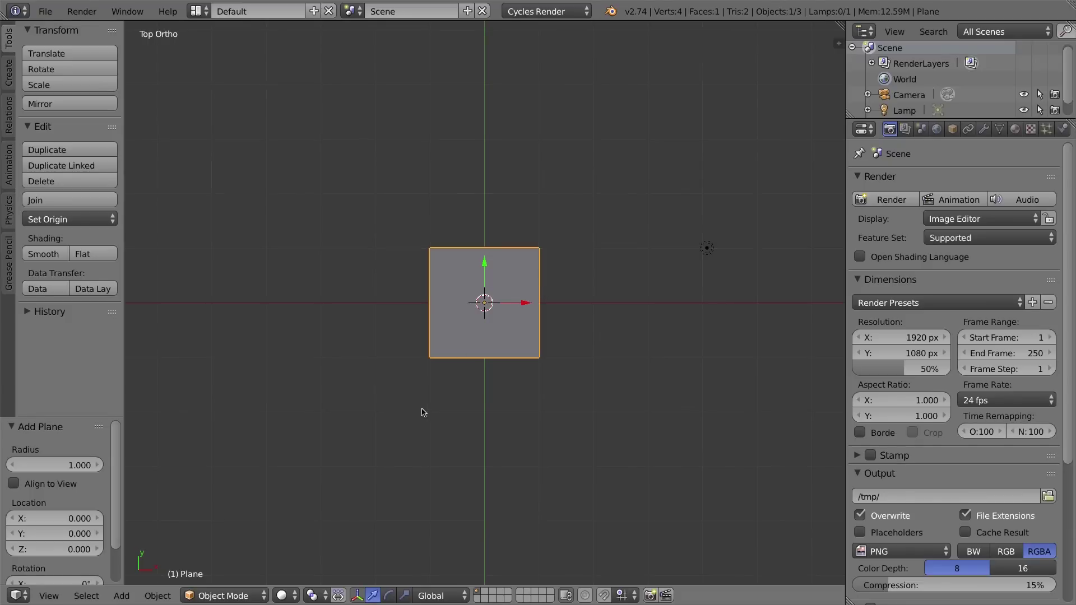
click(49, 596)
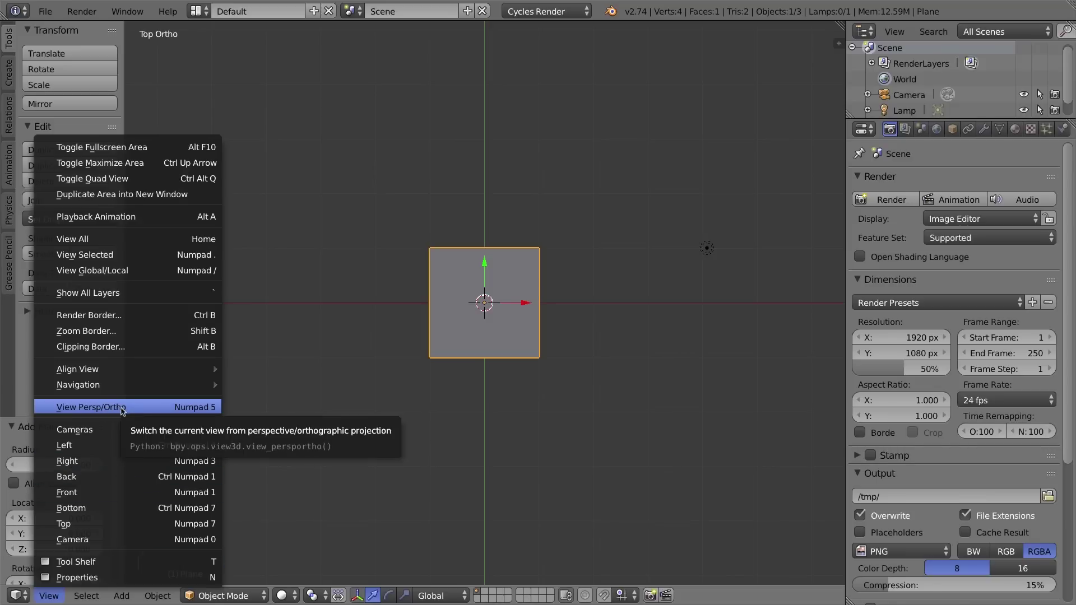
click(88, 525)
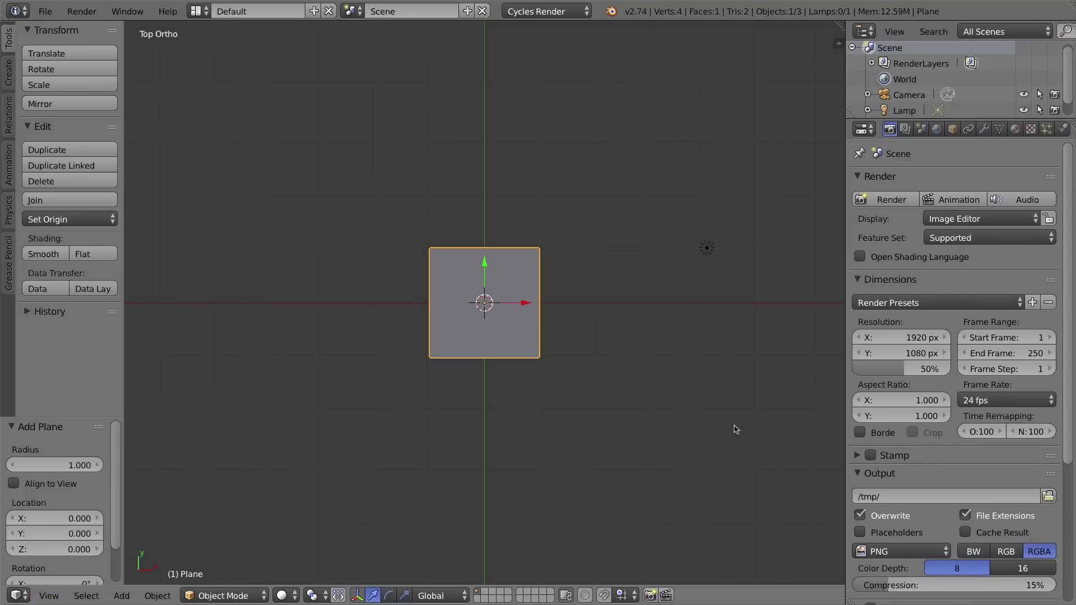
click(406, 596)
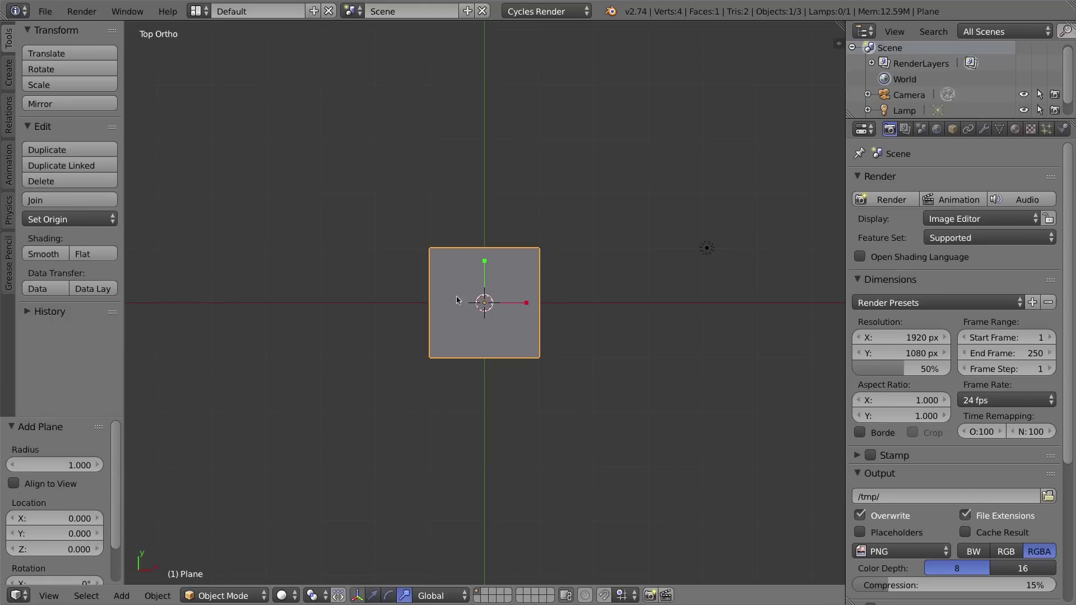
drag(529, 305, 547, 304)
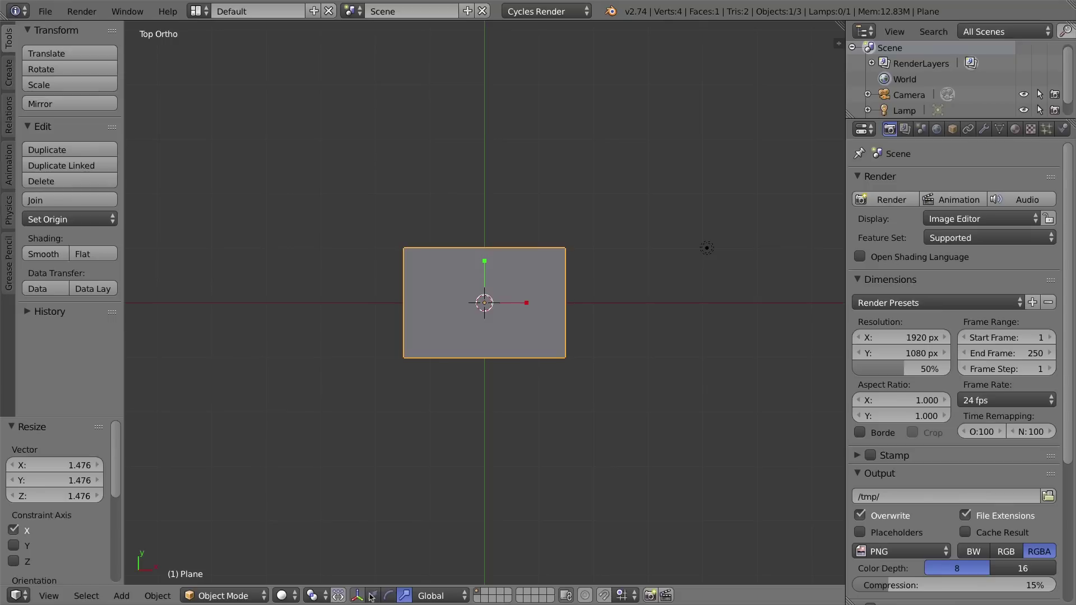
click(376, 598)
- Create Material.001 for the plane, keeping a Diffuse BSDF surface, and check its colour
click(1015, 130)
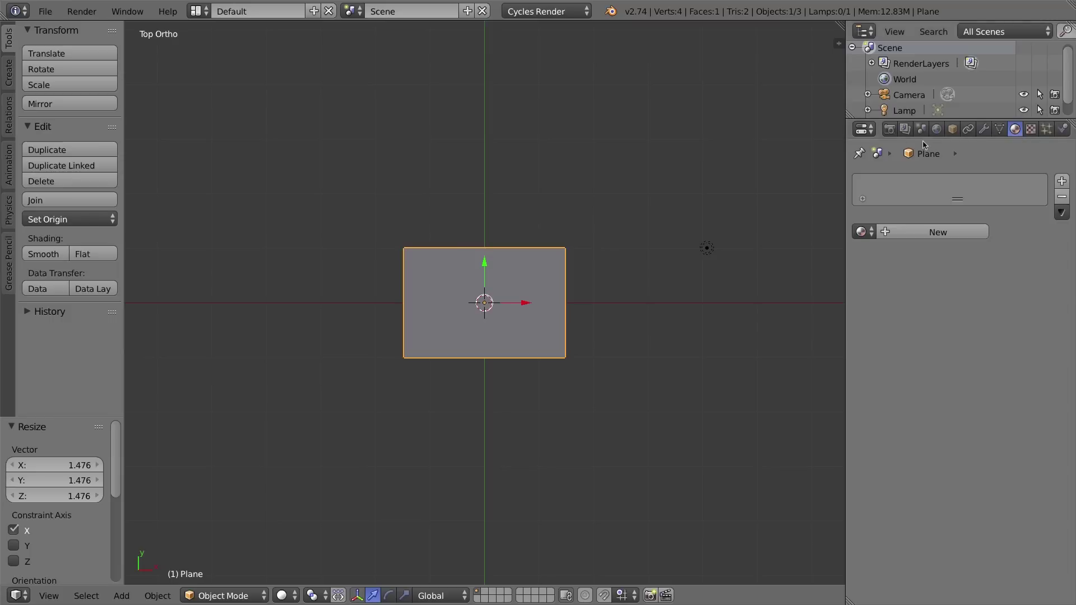
click(924, 233)
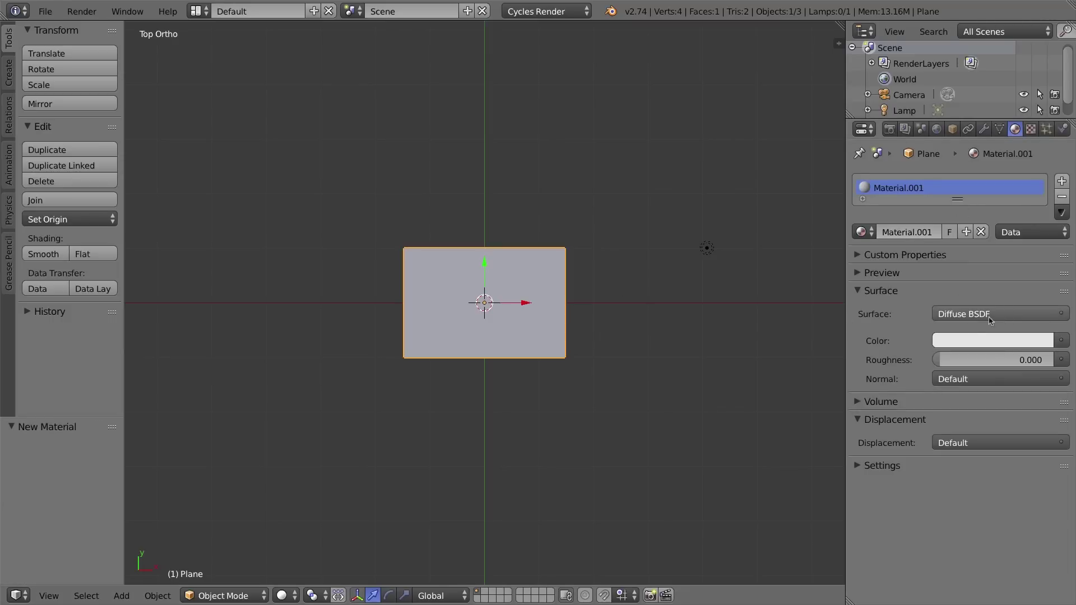
click(953, 315)
click(953, 316)
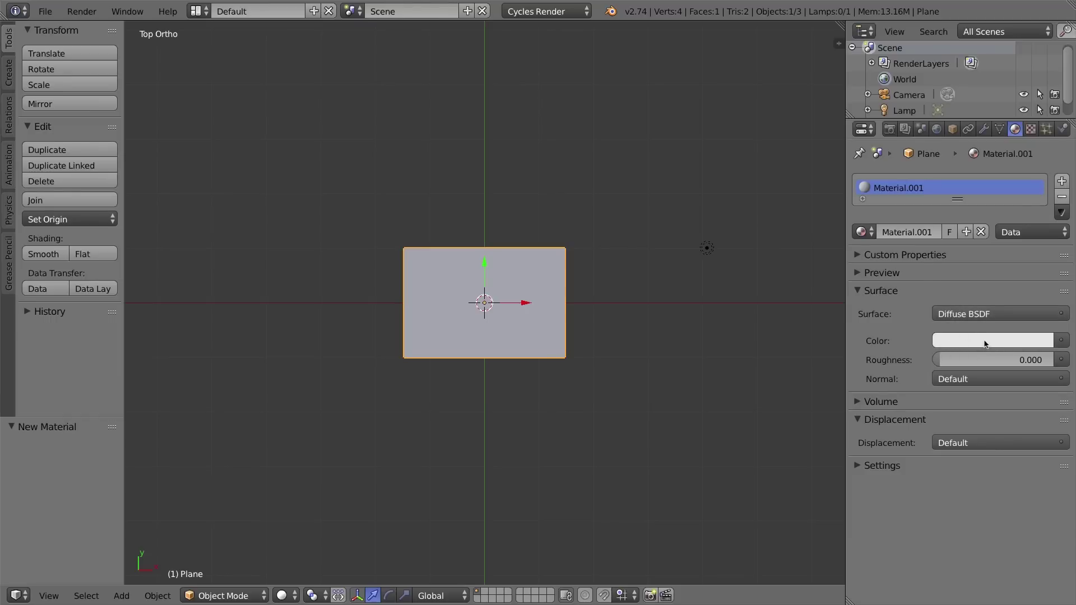
click(986, 343)
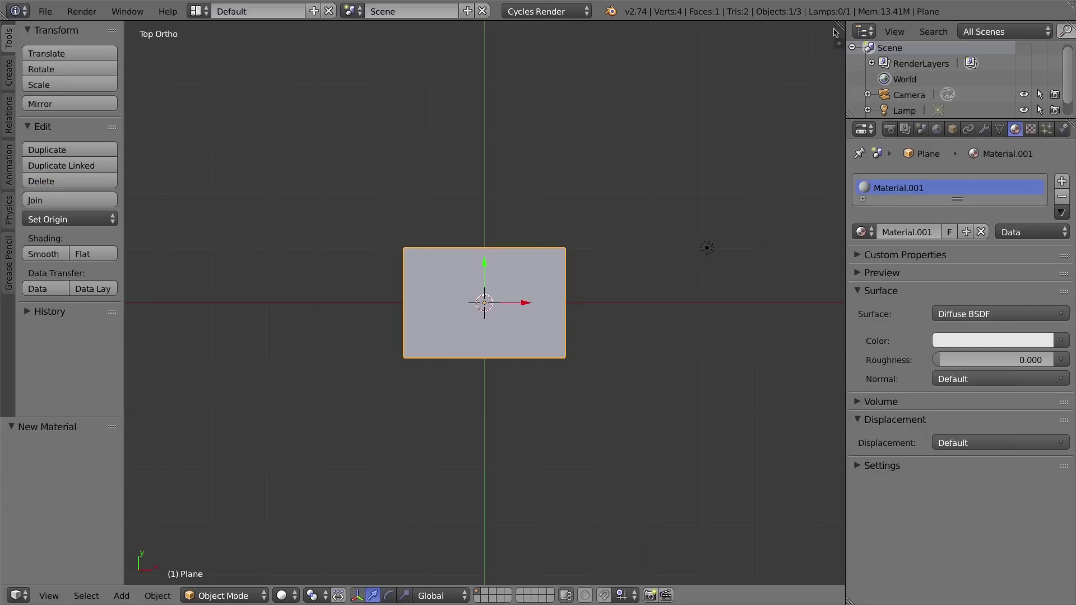
- Split the 3D view horizontally and turn the top area into a node editor
drag(842, 23, 833, 297)
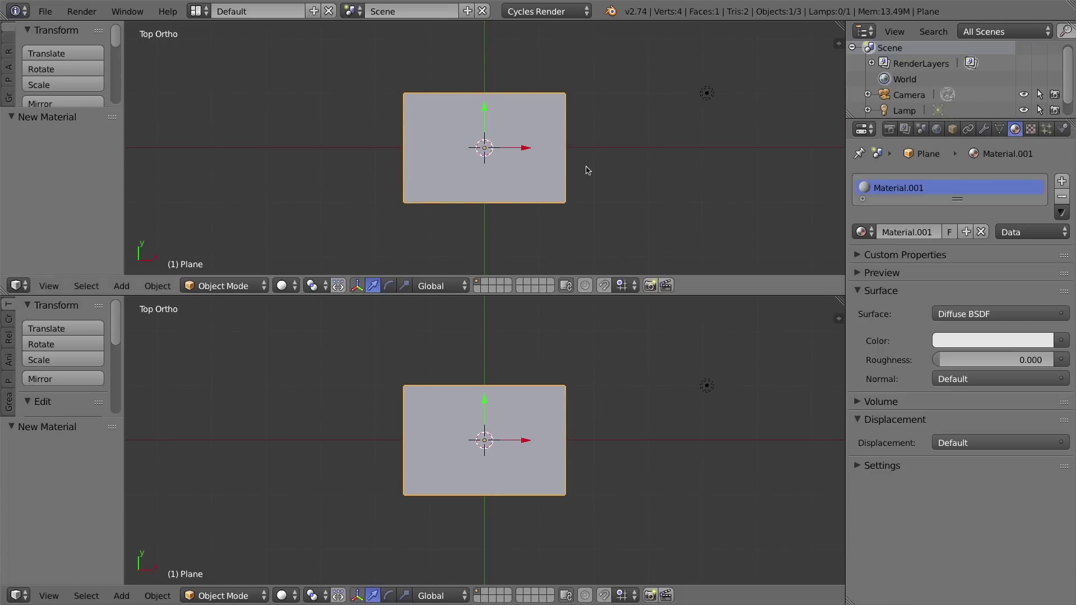
click(19, 286)
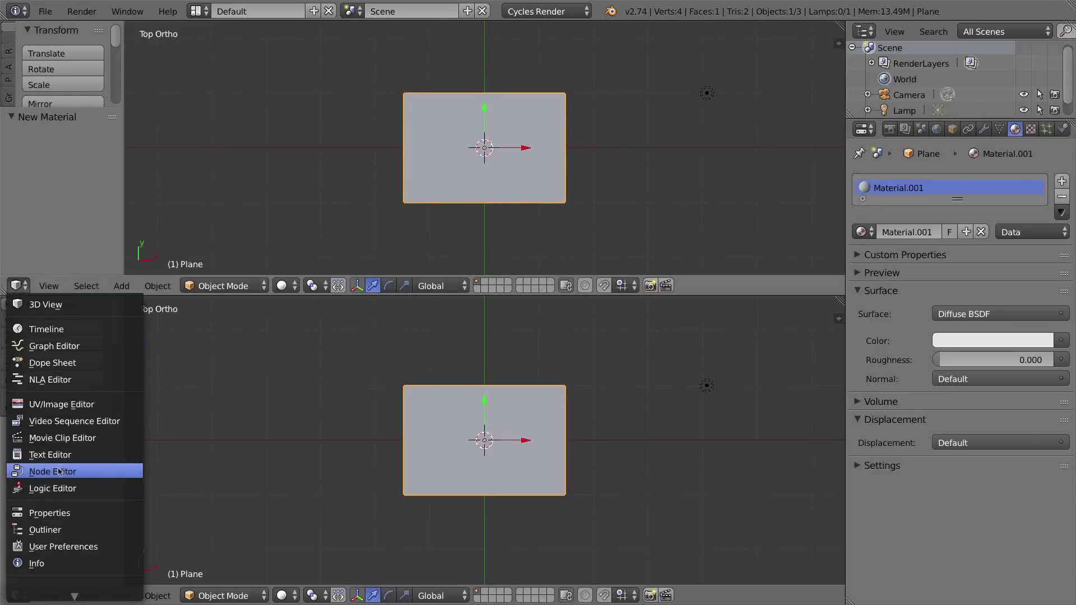
click(17, 285)
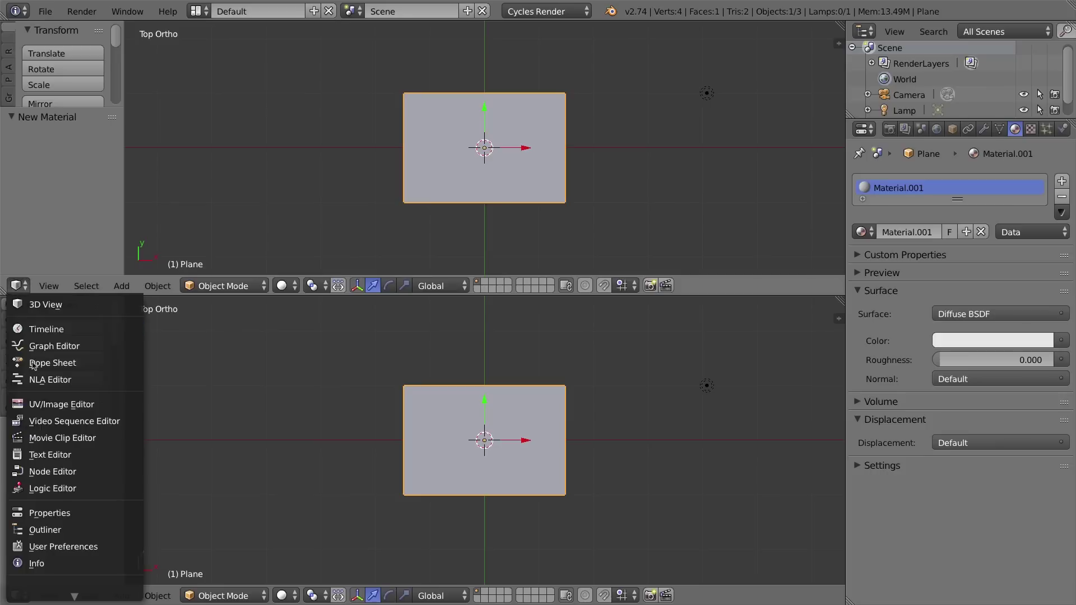
click(56, 472)
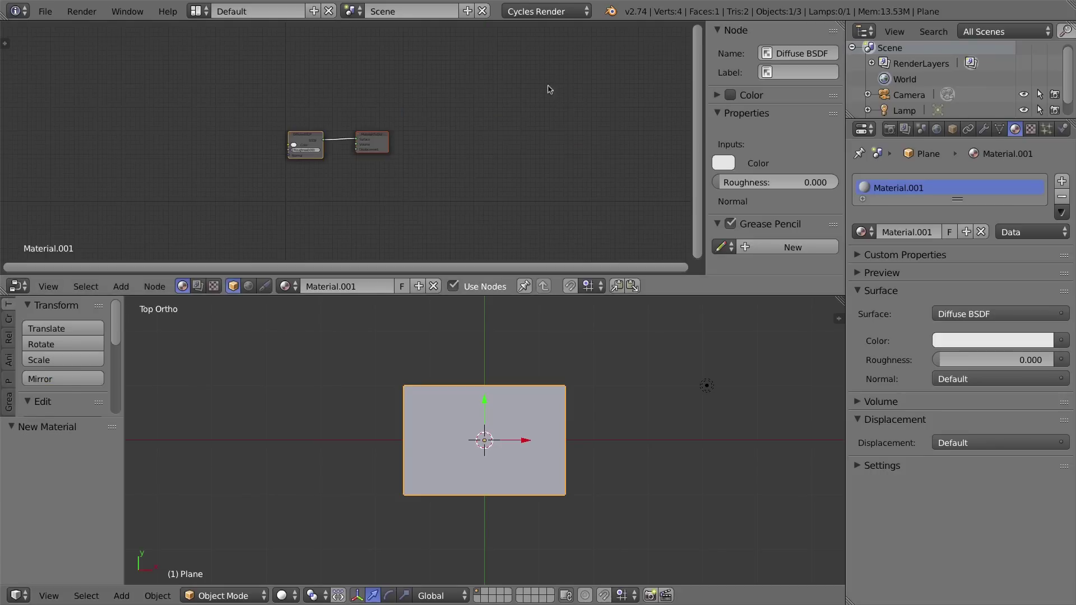
scroll(305, 144, up, 4)
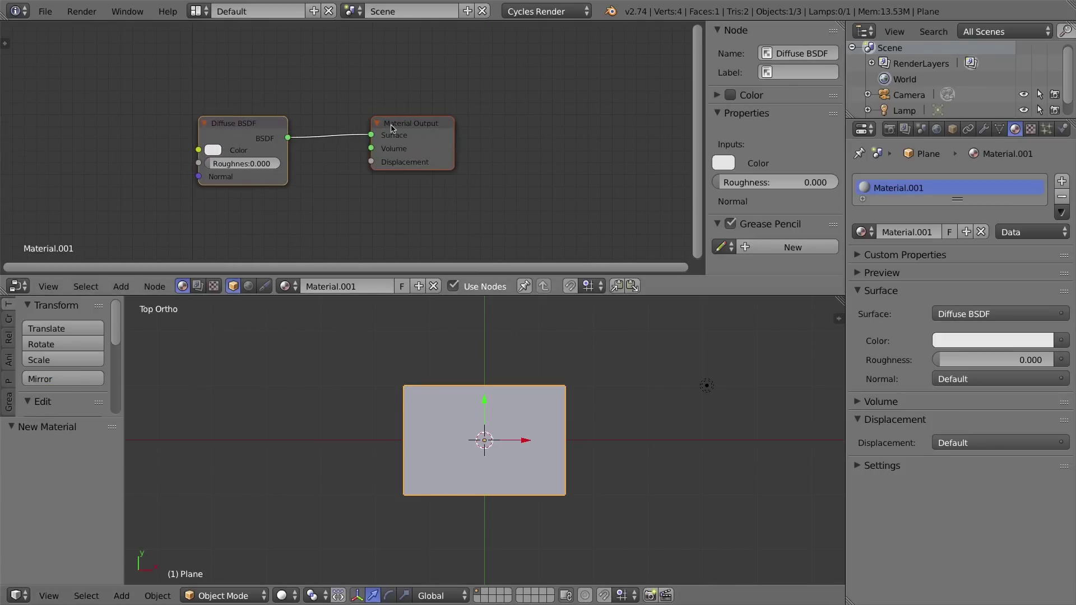
- Arrange the Diffuse BSDF beside the Material Output and show the Add > Texture submenu
drag(394, 128, 418, 118)
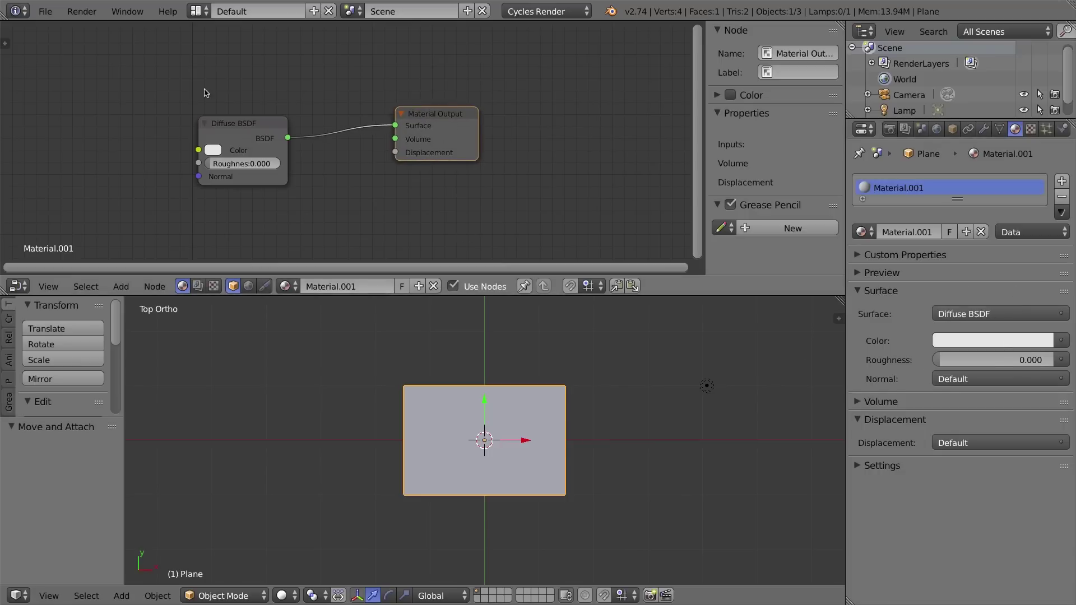
mouse_move(255, 128)
mouse_down()
mouse_move(223, 127)
mouse_move(242, 137)
mouse_move(259, 128)
mouse_up()
drag(443, 121, 500, 131)
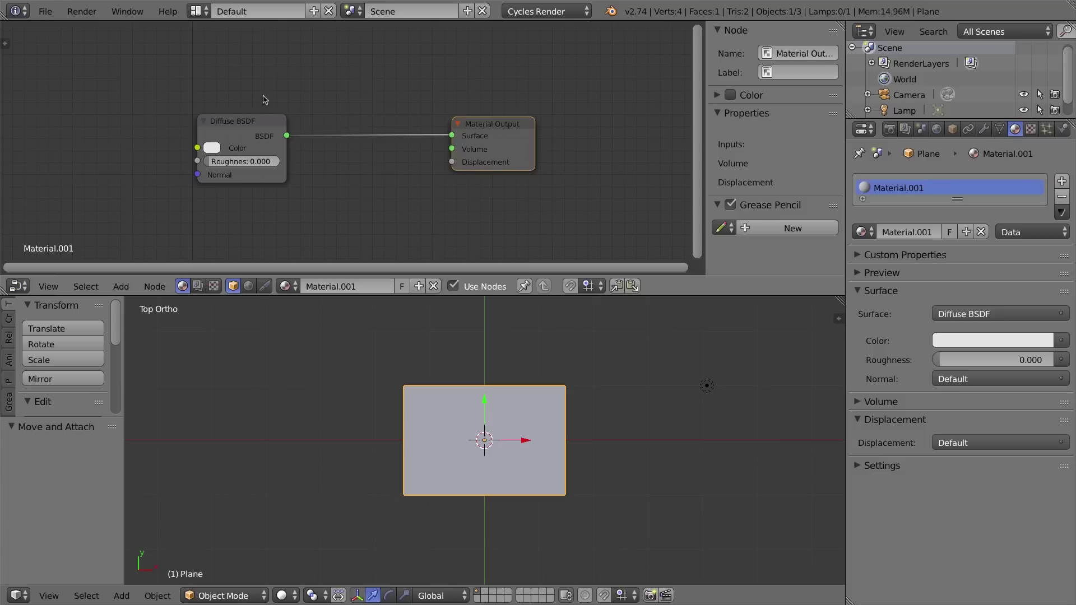
drag(245, 124, 312, 122)
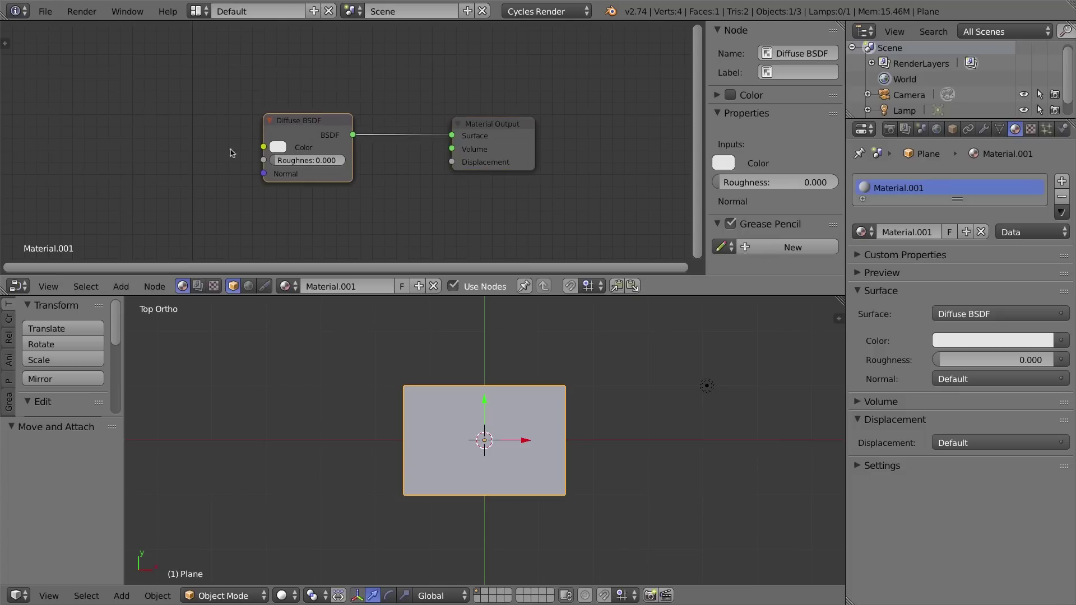
drag(301, 127, 299, 126)
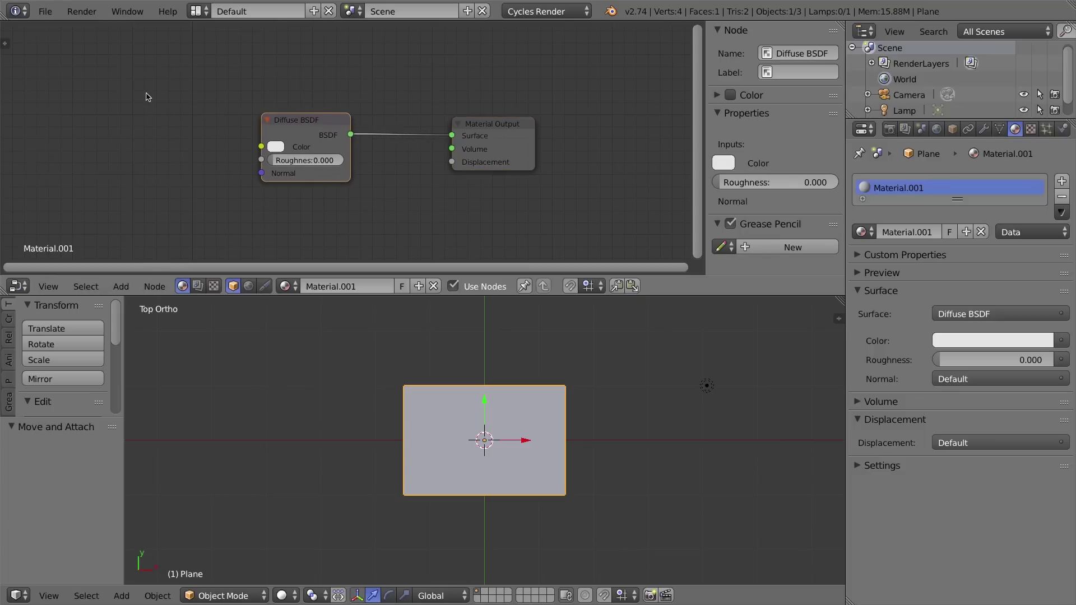
key(shift+a)
key(shift+a)
mouse_move(171, 175)
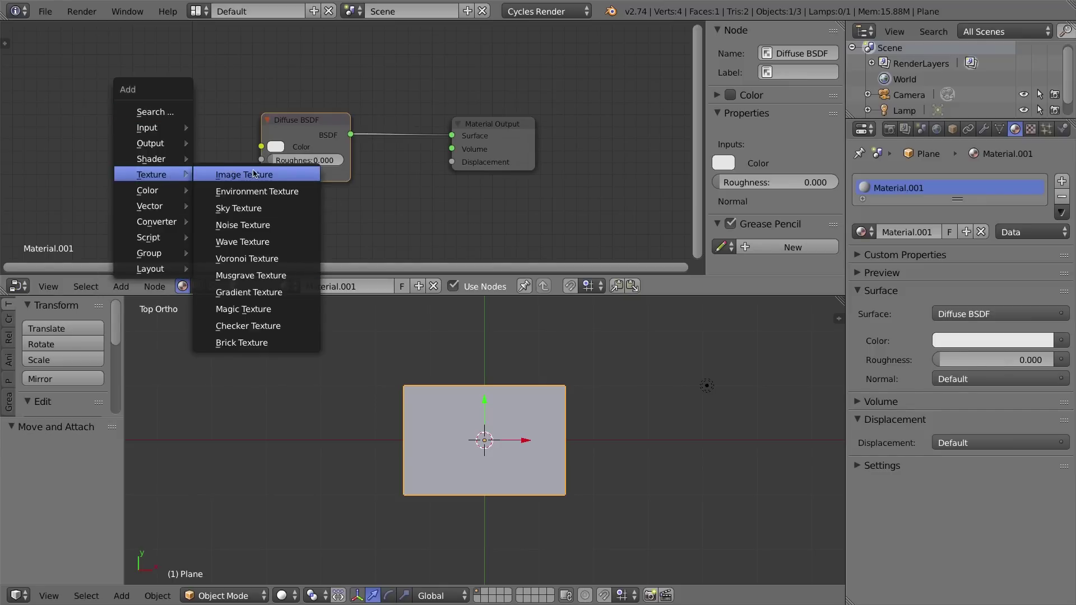
- Add an Image Texture node and connect its Color to the Diffuse BSDF colour
click(287, 179)
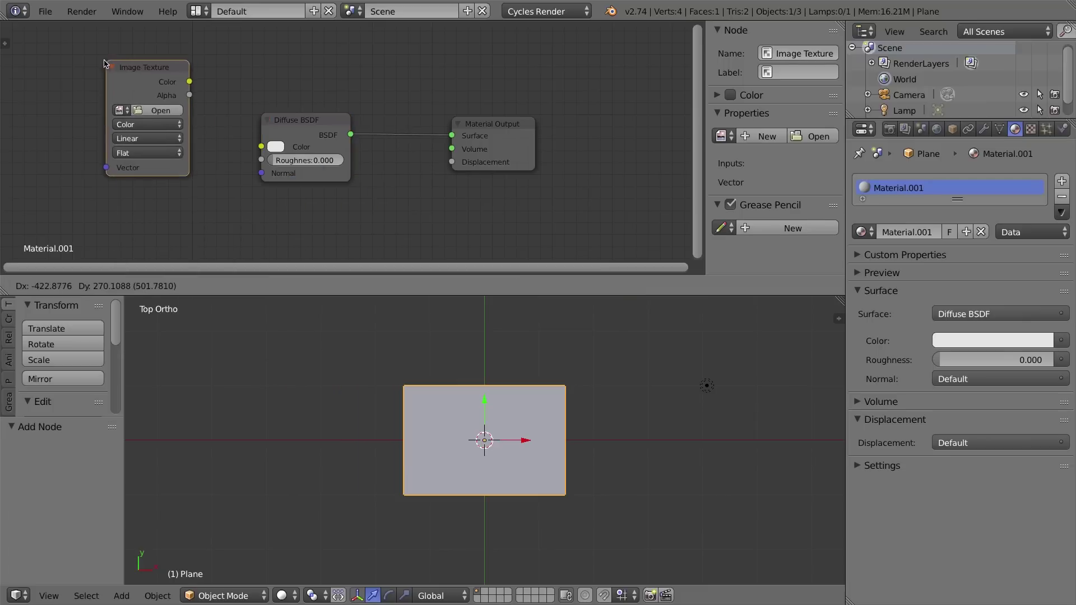
click(113, 65)
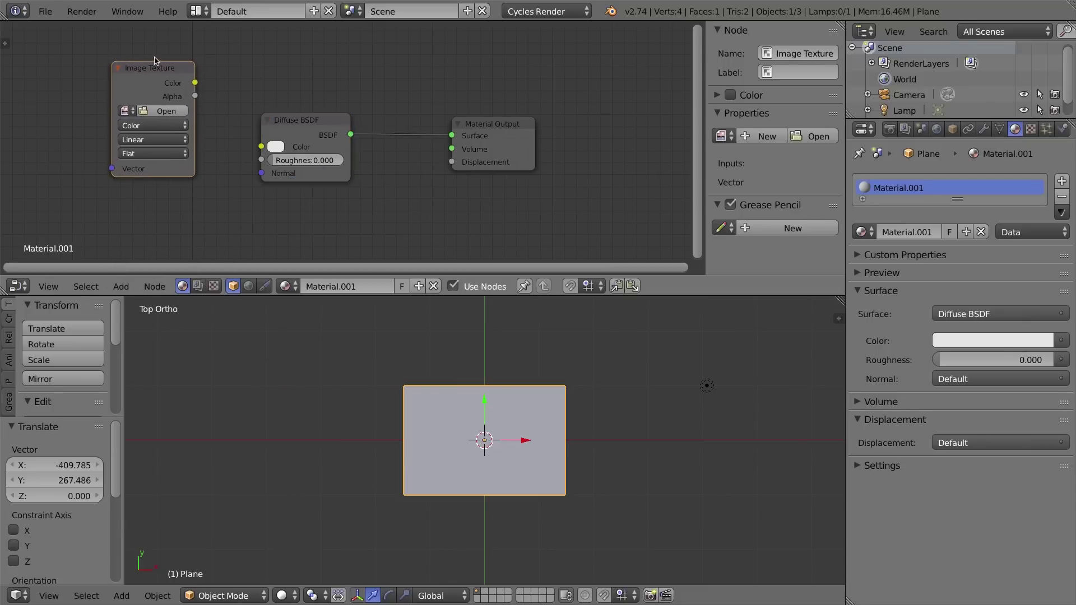
drag(149, 69, 139, 62)
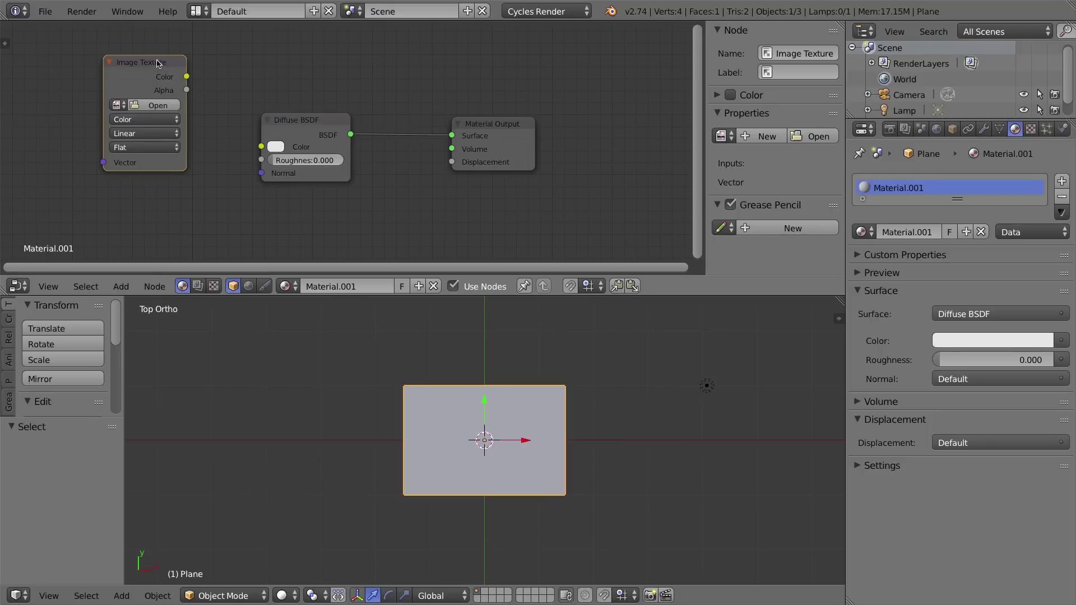
drag(159, 95, 287, 134)
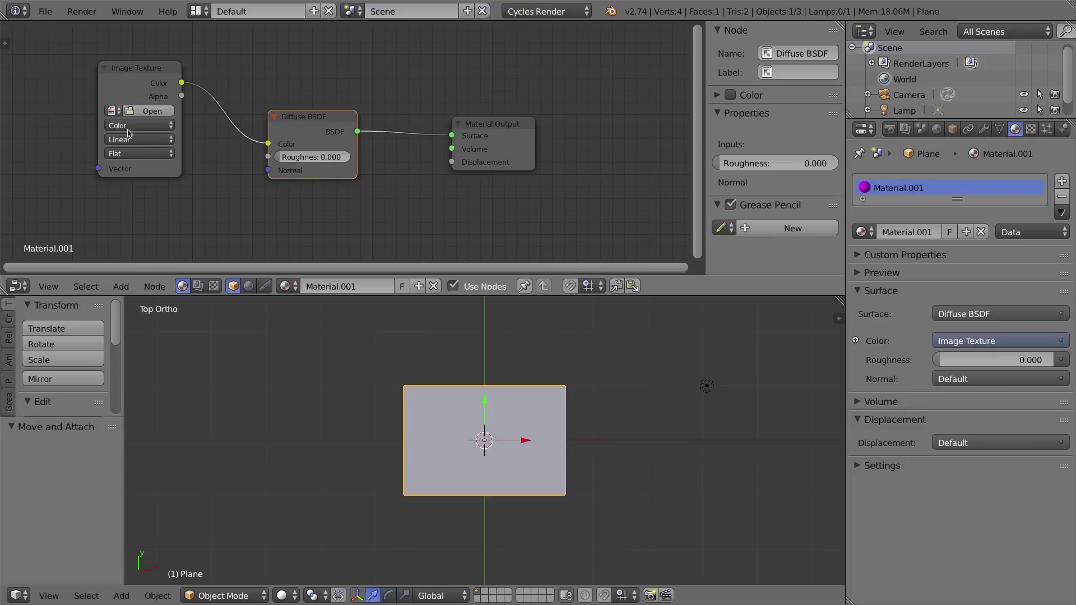
- Load LeavesTropical0218_2_S.png from Desktop/Blender27-47-Leaf into the Image Texture node
click(147, 111)
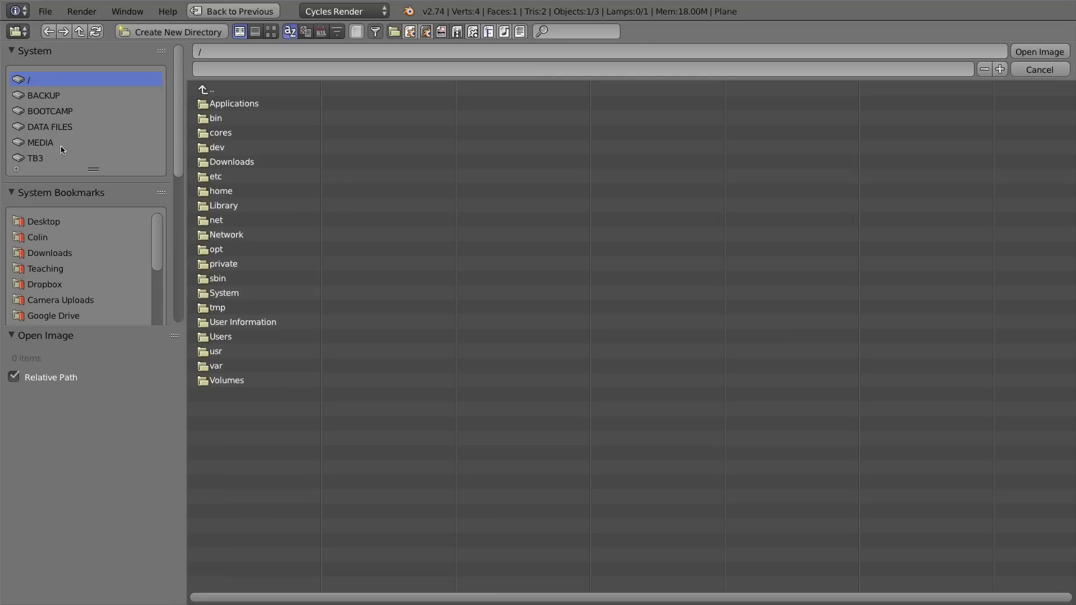
click(39, 223)
click(266, 166)
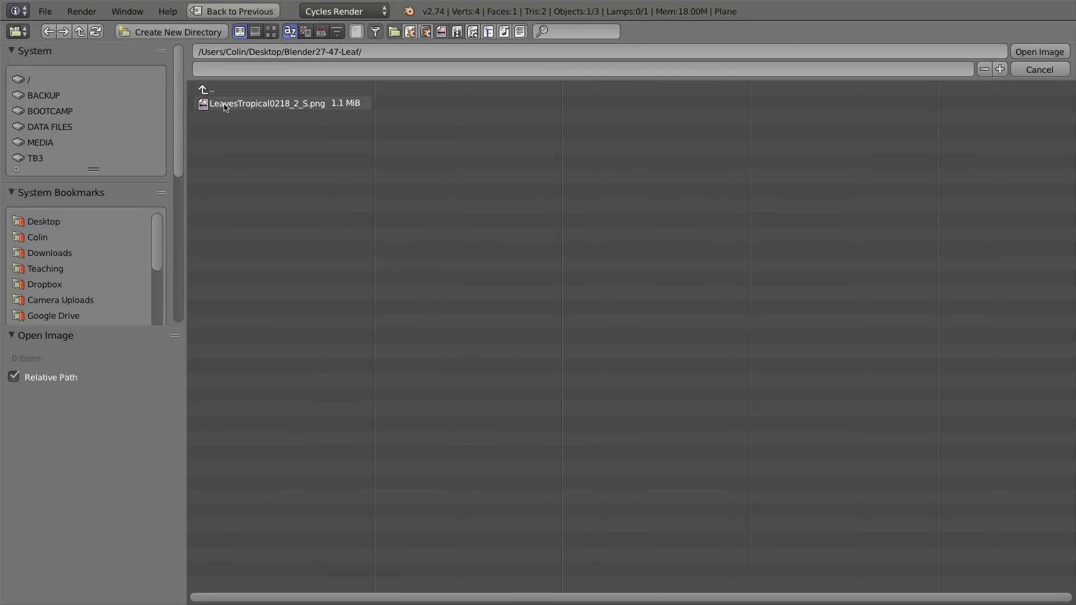
click(253, 107)
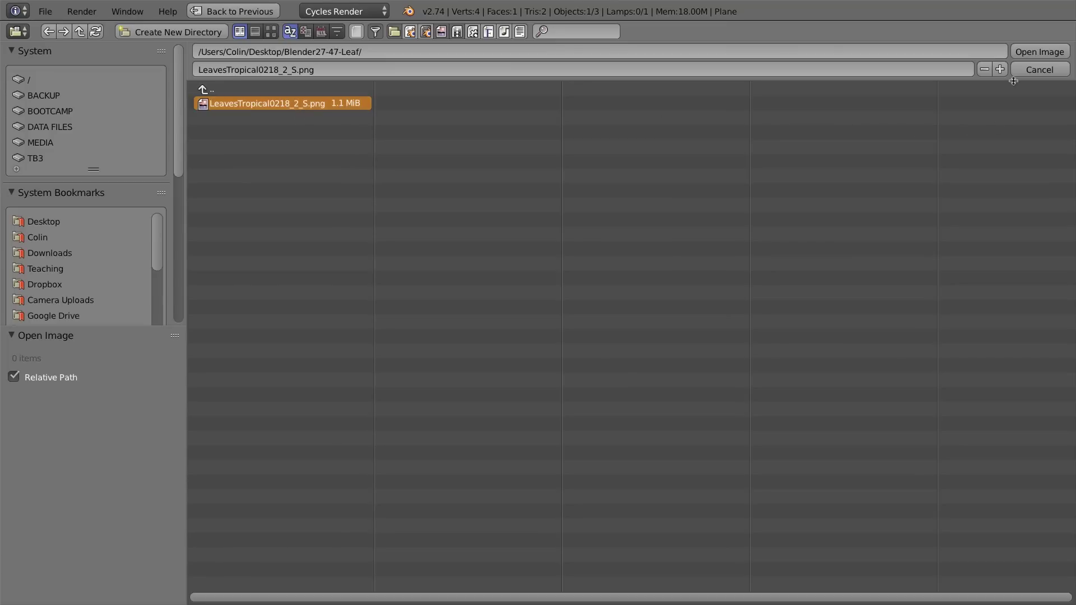
click(1024, 52)
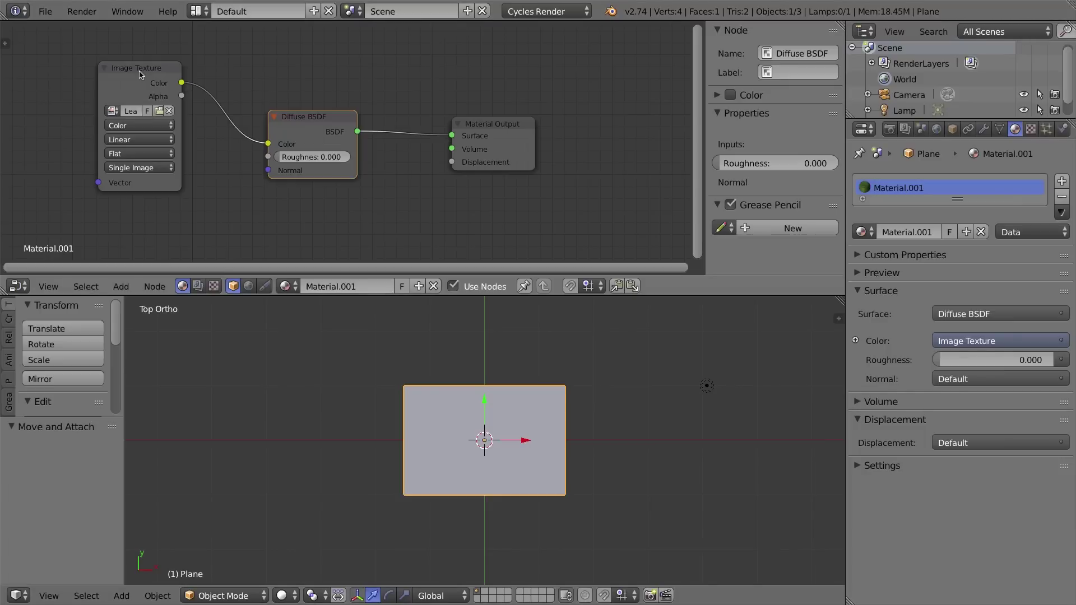
- Orbit to an angled view of the plane and set Viewport Shading to Material
drag(139, 71, 143, 72)
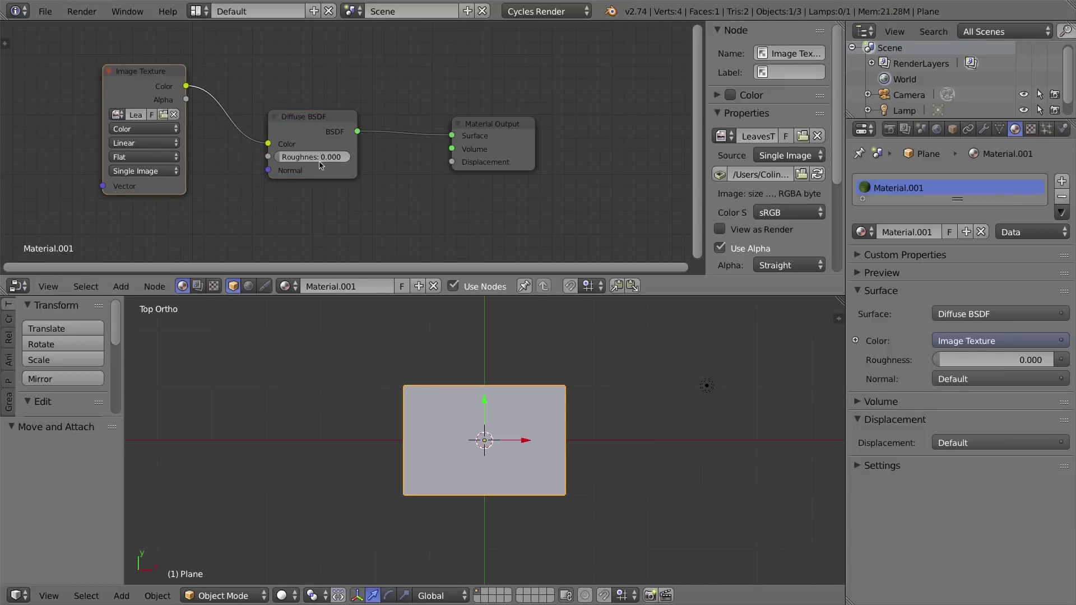
middle_drag(452, 497, 461, 443)
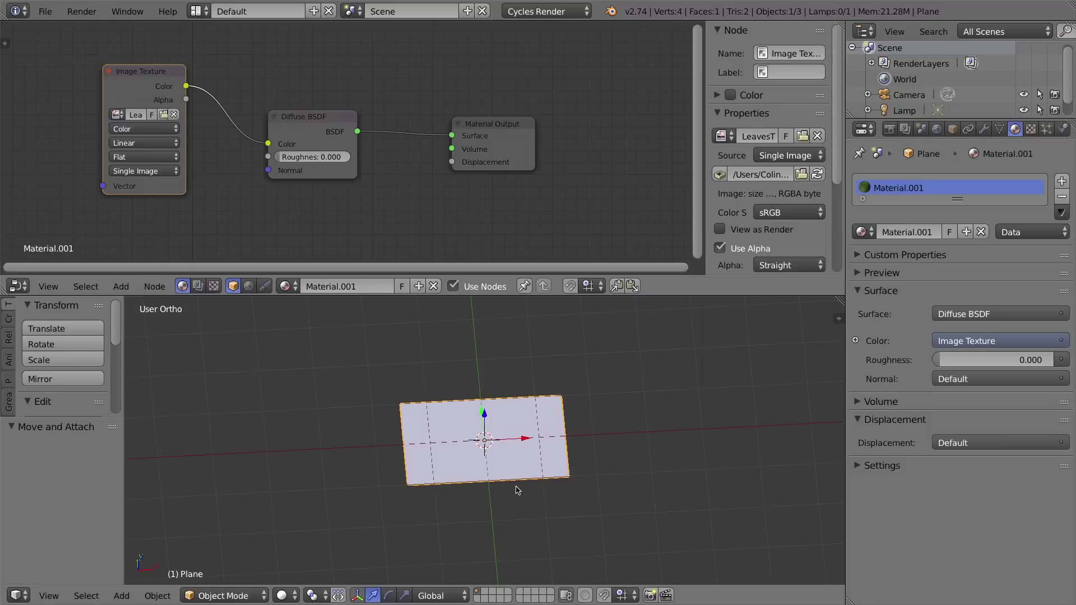
mouse_move(518, 377)
middle_down()
mouse_move(555, 350)
mouse_move(503, 377)
mouse_move(496, 392)
mouse_move(507, 395)
mouse_move(488, 372)
mouse_move(517, 426)
mouse_move(525, 388)
middle_up()
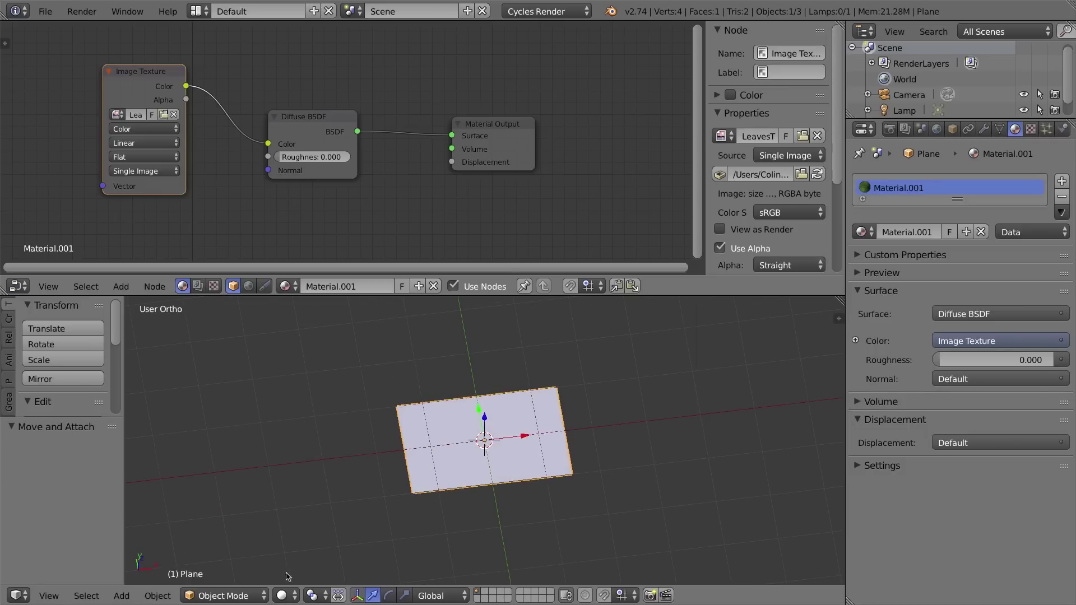
click(290, 595)
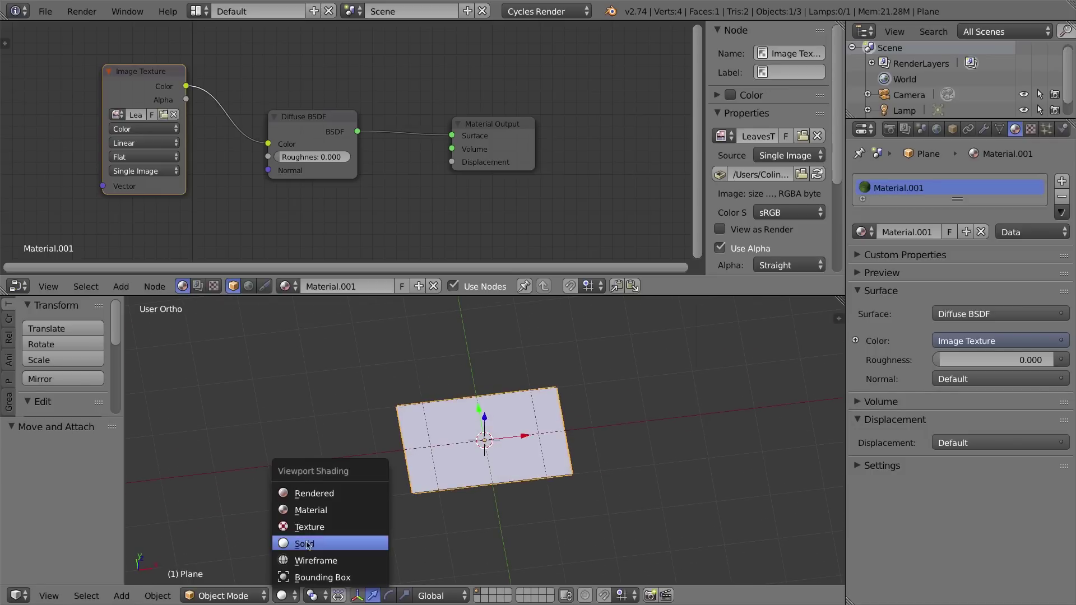
click(314, 512)
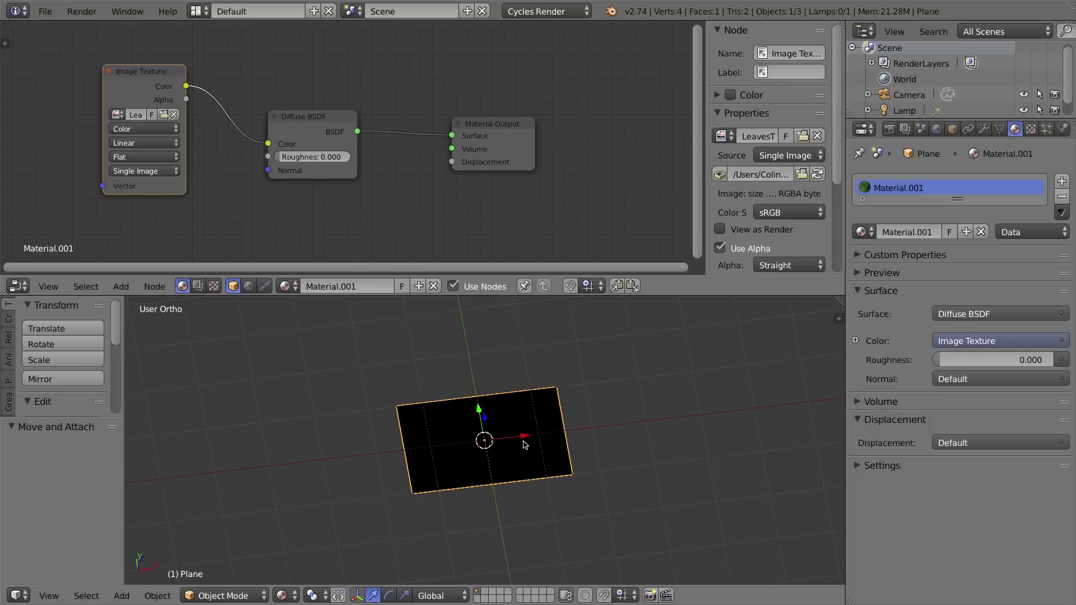
mouse_move(543, 417)
middle_down()
mouse_move(740, 518)
mouse_move(683, 393)
mouse_move(559, 391)
mouse_move(547, 410)
middle_up()
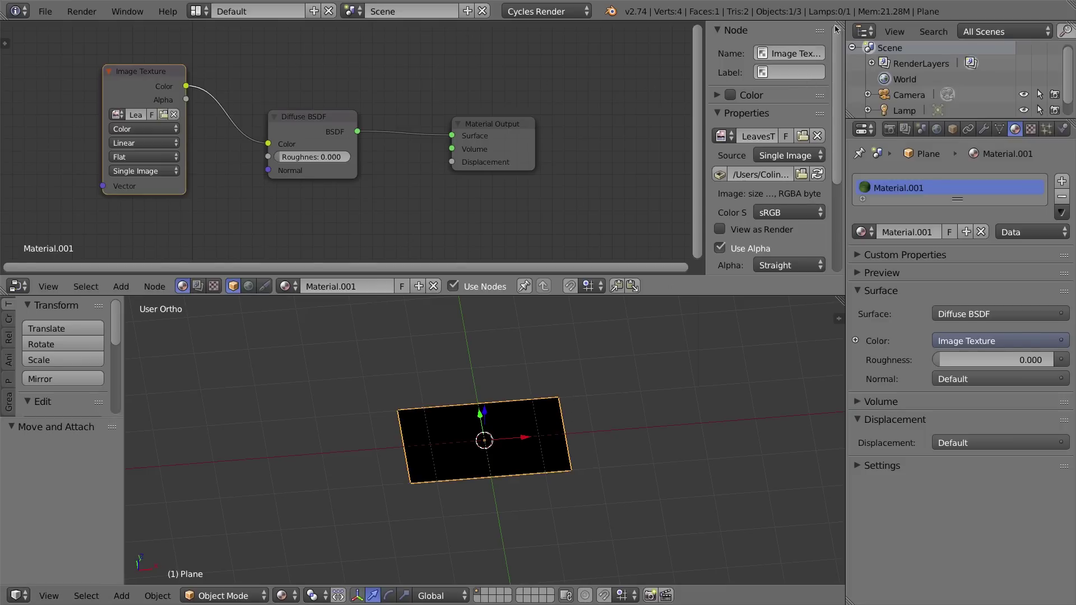
- Split the node editor into two side-by-side editors with both sidebars hidden
drag(842, 22, 476, 84)
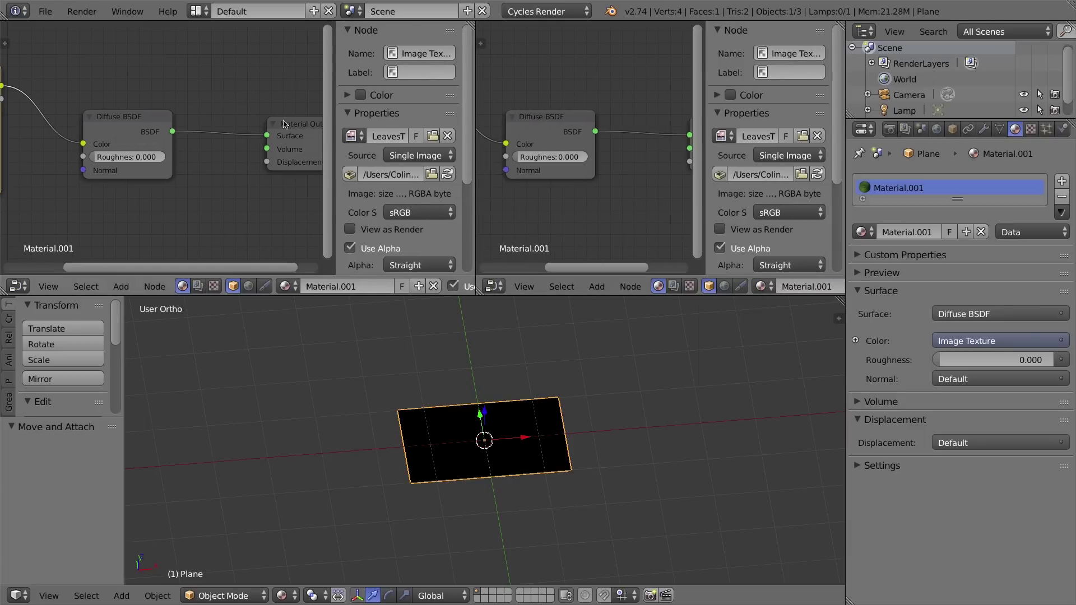
key(n)
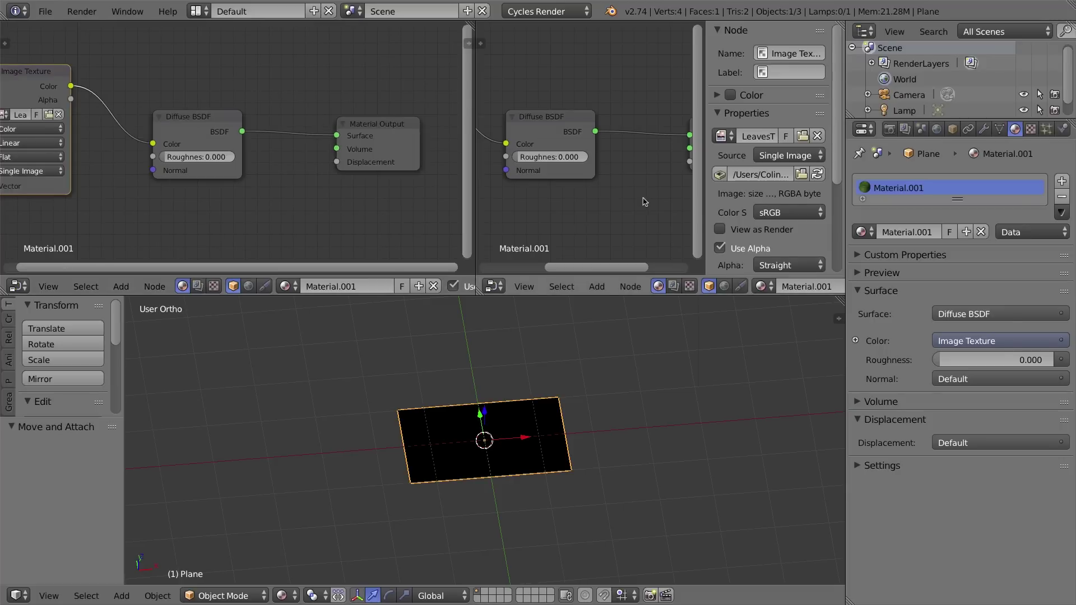
key(n)
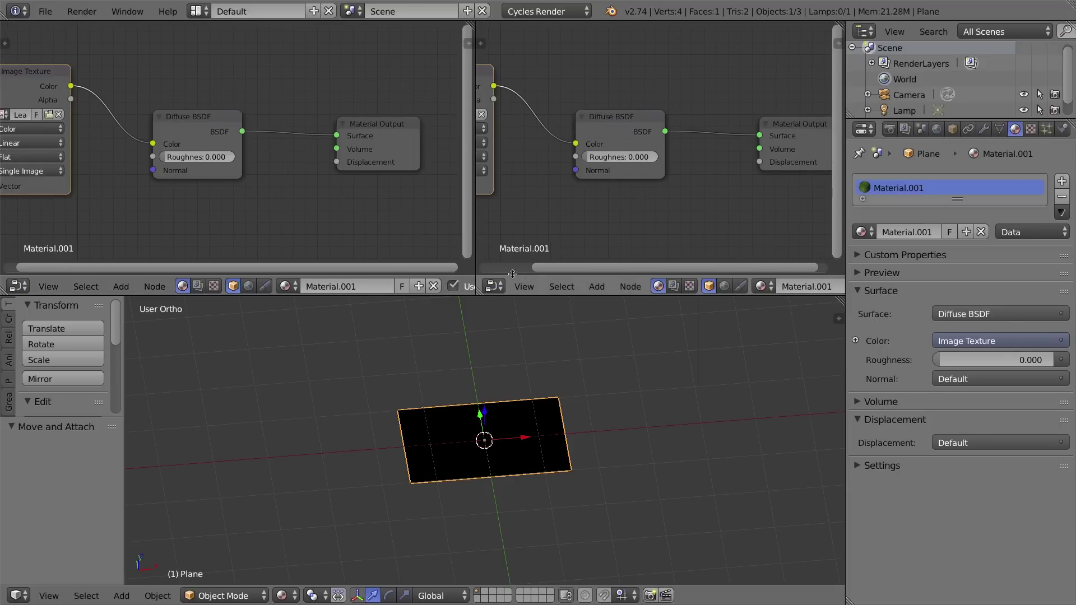
middle_drag(672, 46, 688, 87)
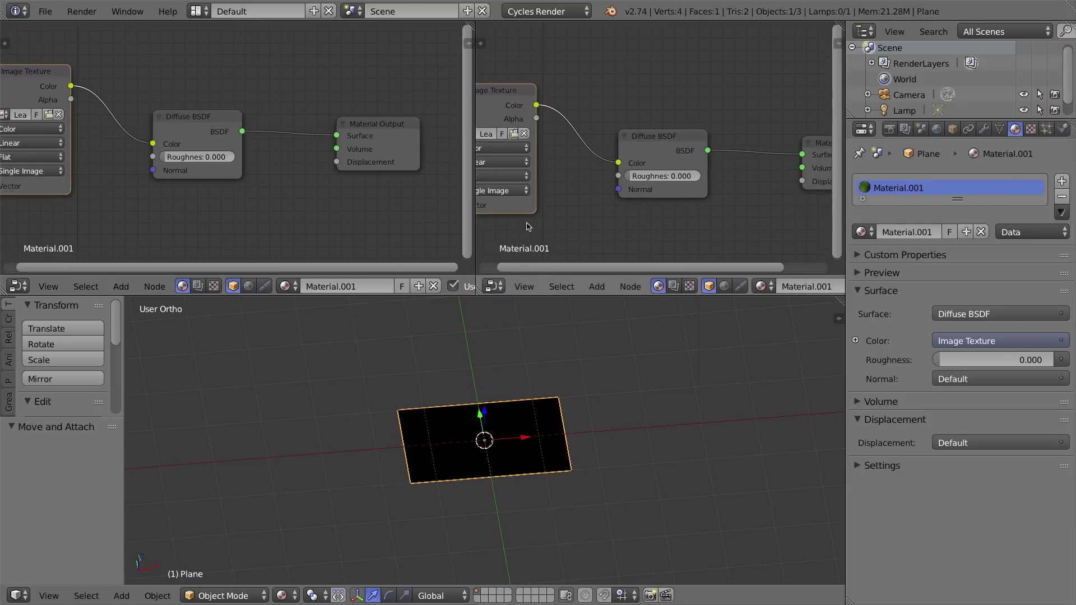
click(495, 287)
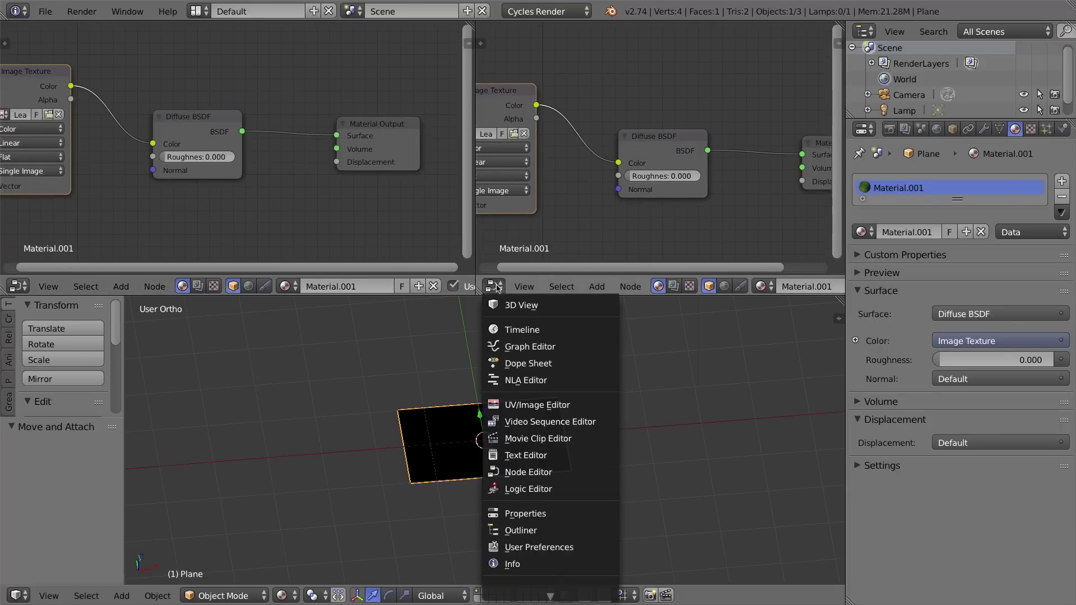
- Make the right area a UV/Image Editor and pick LeavesTropical0218_2_S.png from its images
click(523, 406)
click(495, 286)
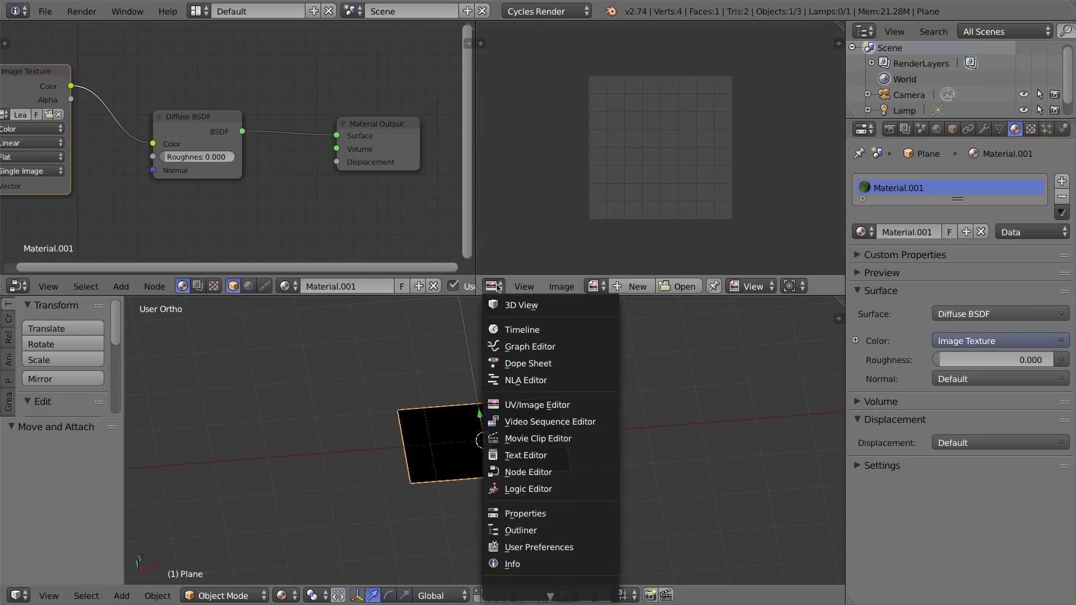
click(550, 406)
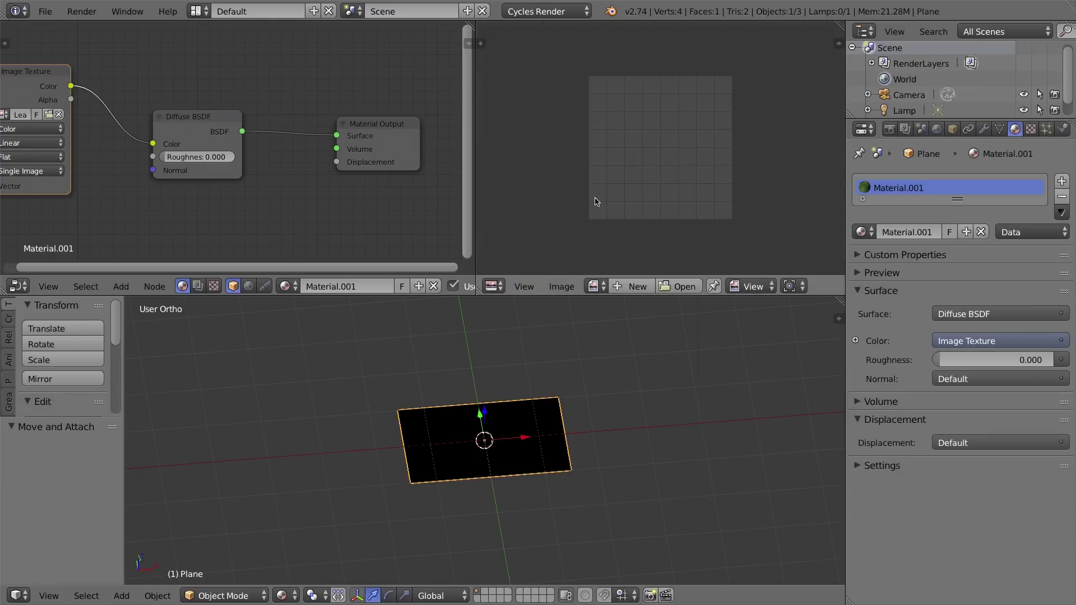
middle_drag(91, 120, 196, 119)
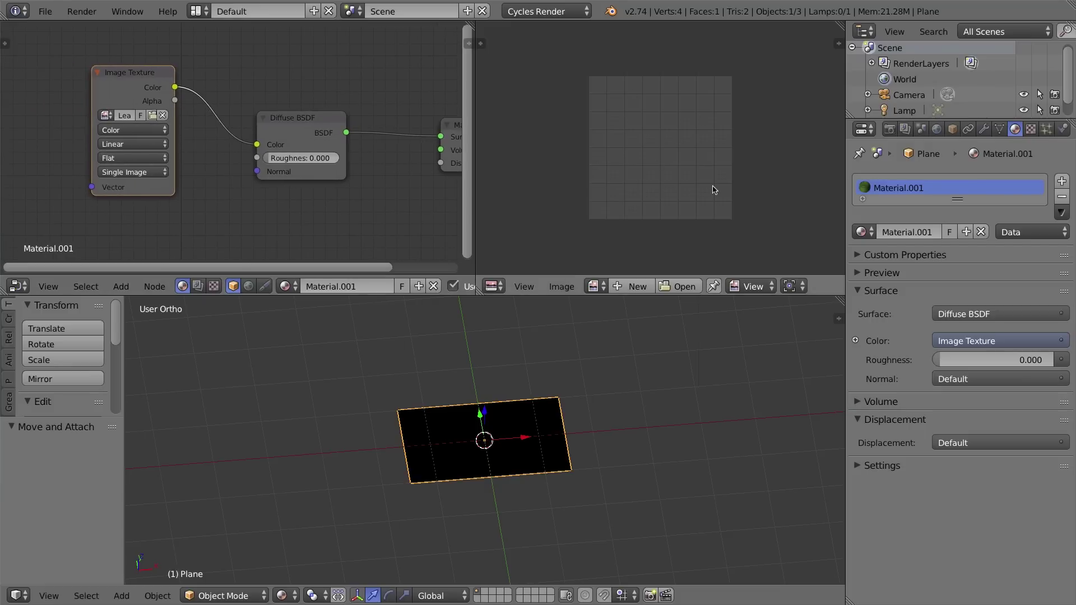
click(601, 288)
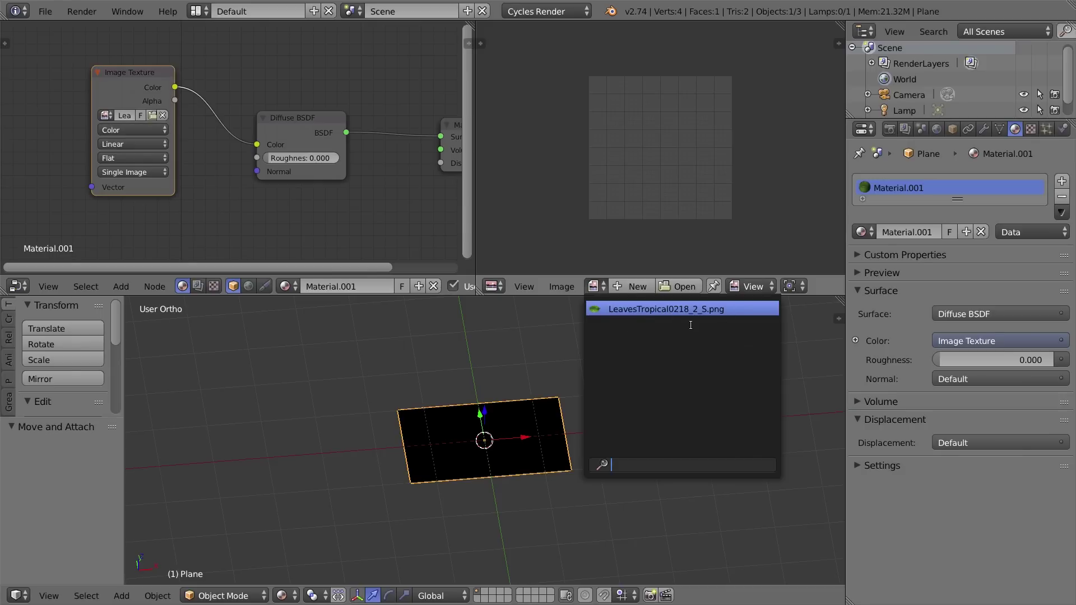
click(663, 309)
- Zoom the leaf image in the image editor and orbit the 3D view around the plane
scroll(643, 131, up, 2)
scroll(643, 130, down, 3)
scroll(643, 131, up, 4)
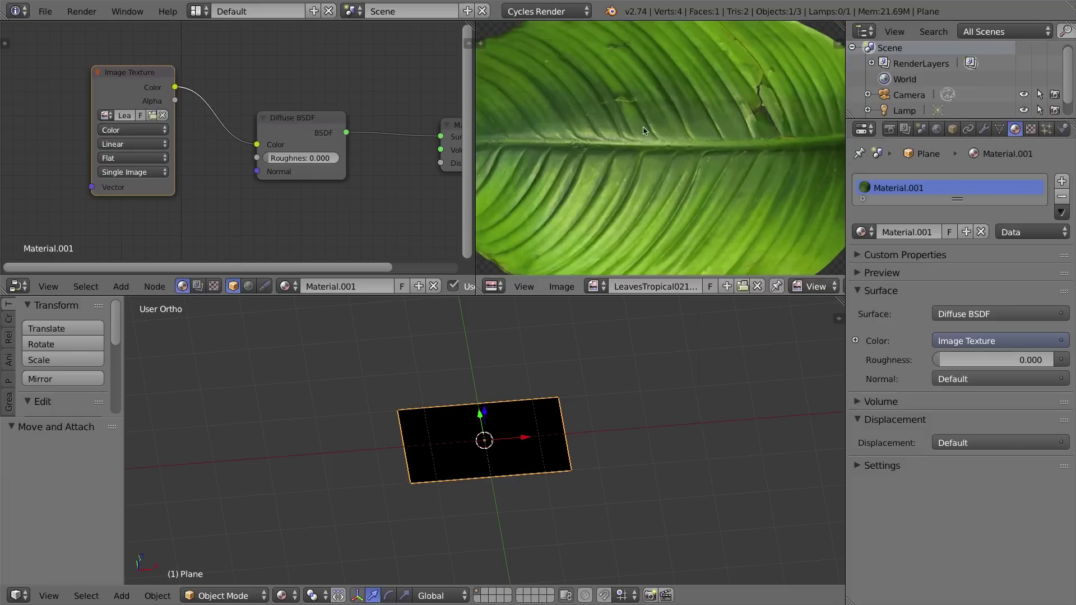
scroll(644, 131, down, 5)
scroll(648, 128, down, 3)
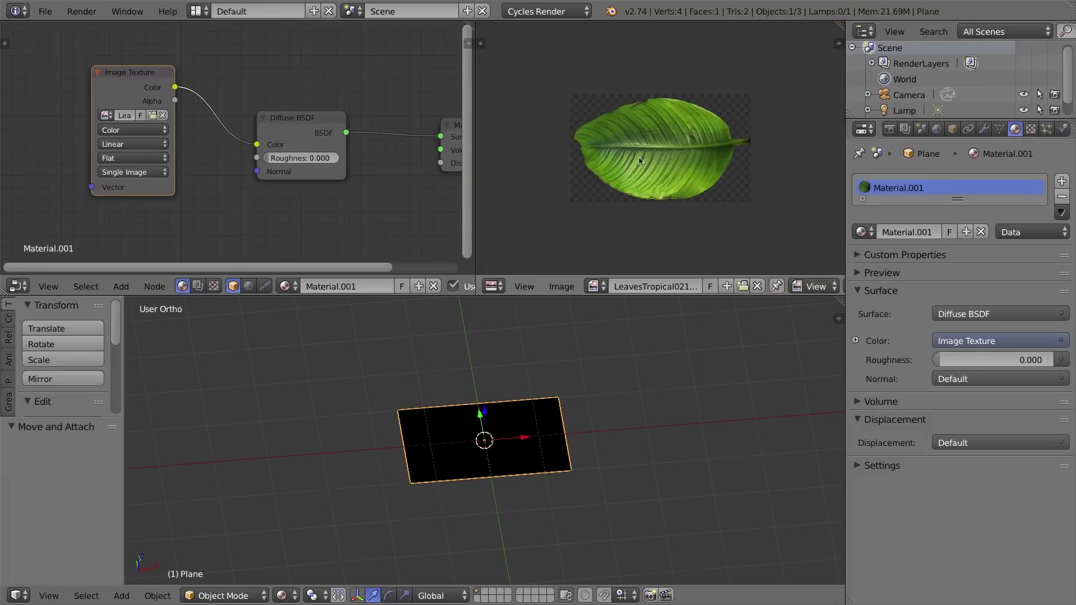
middle_drag(534, 417, 530, 455)
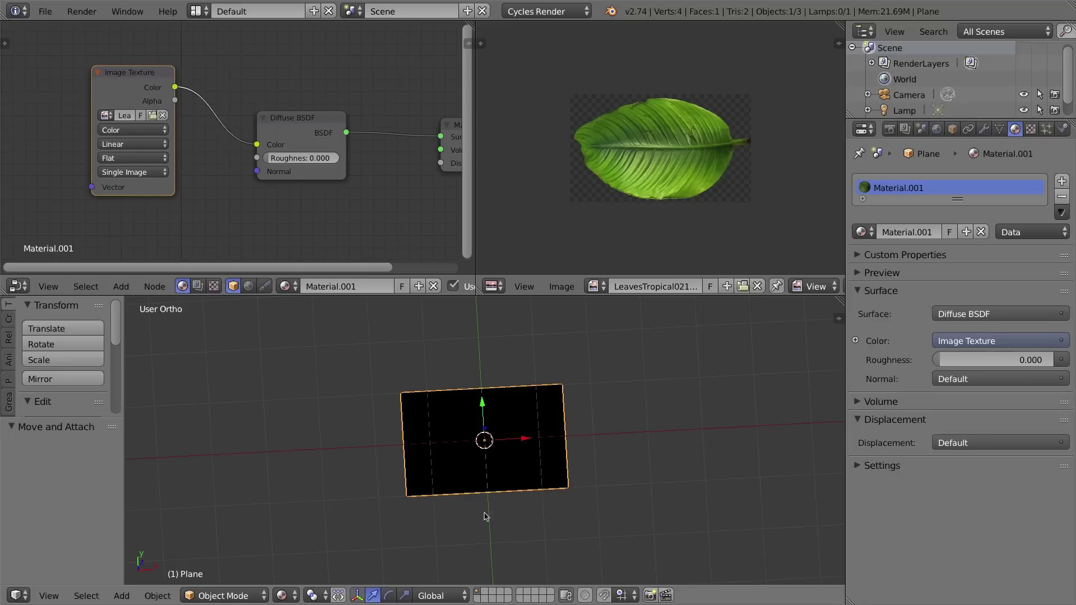
mouse_move(487, 410)
middle_down()
mouse_move(474, 425)
mouse_move(504, 420)
middle_up()
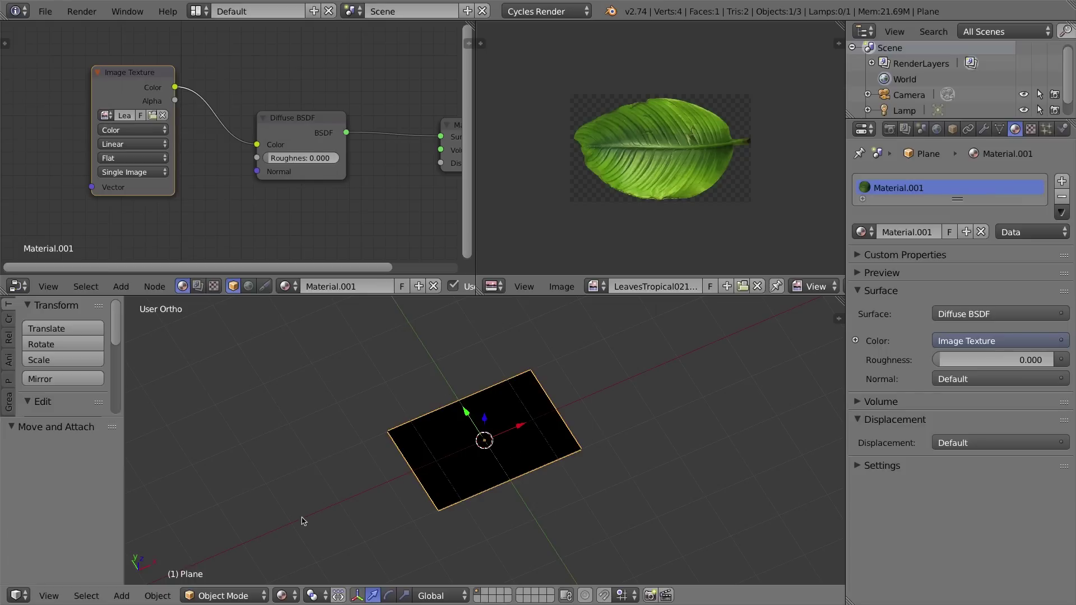
- Apply the plane's scale with Object > Apply > Scale from the top view
click(159, 596)
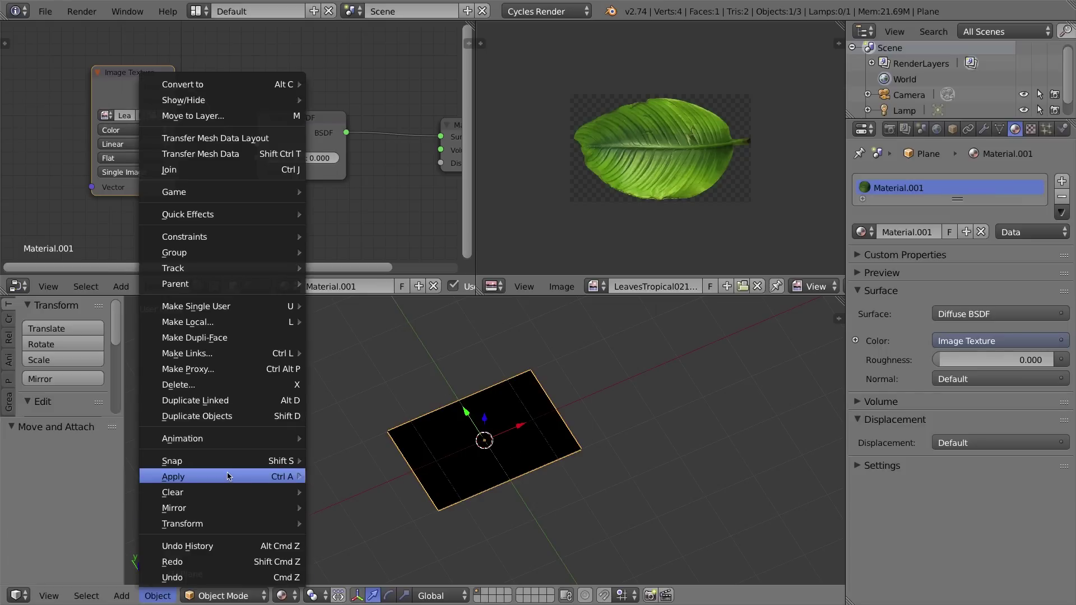
mouse_move(229, 477)
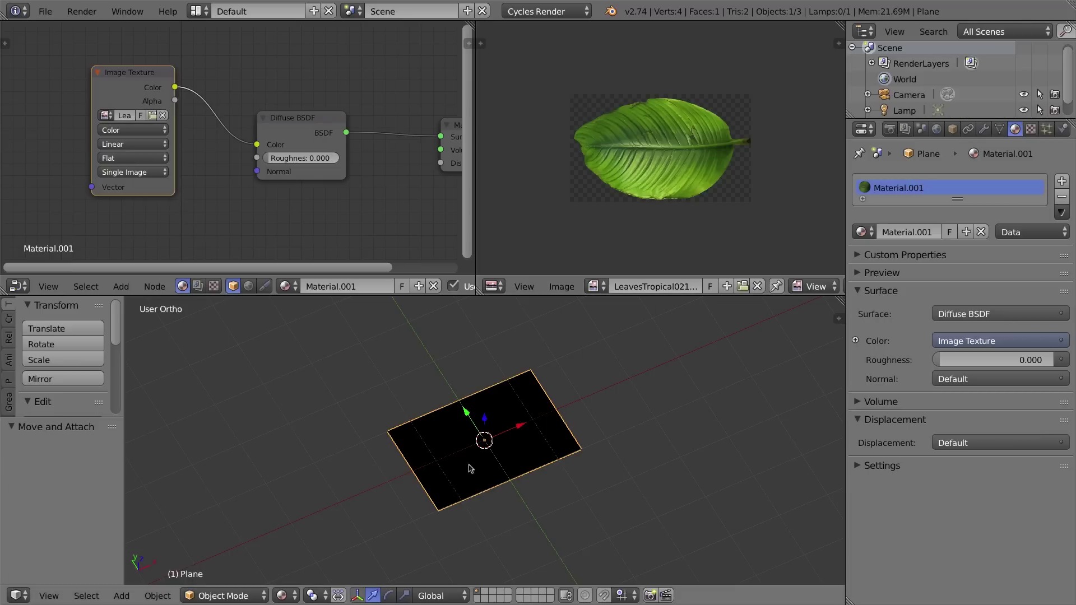
middle_drag(472, 469, 492, 463)
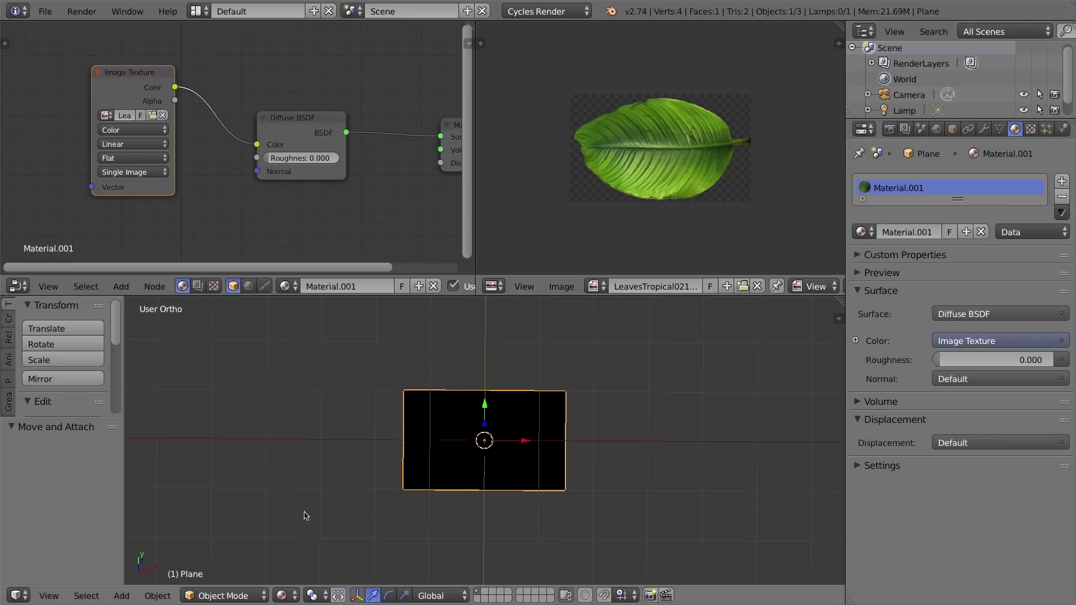
click(162, 596)
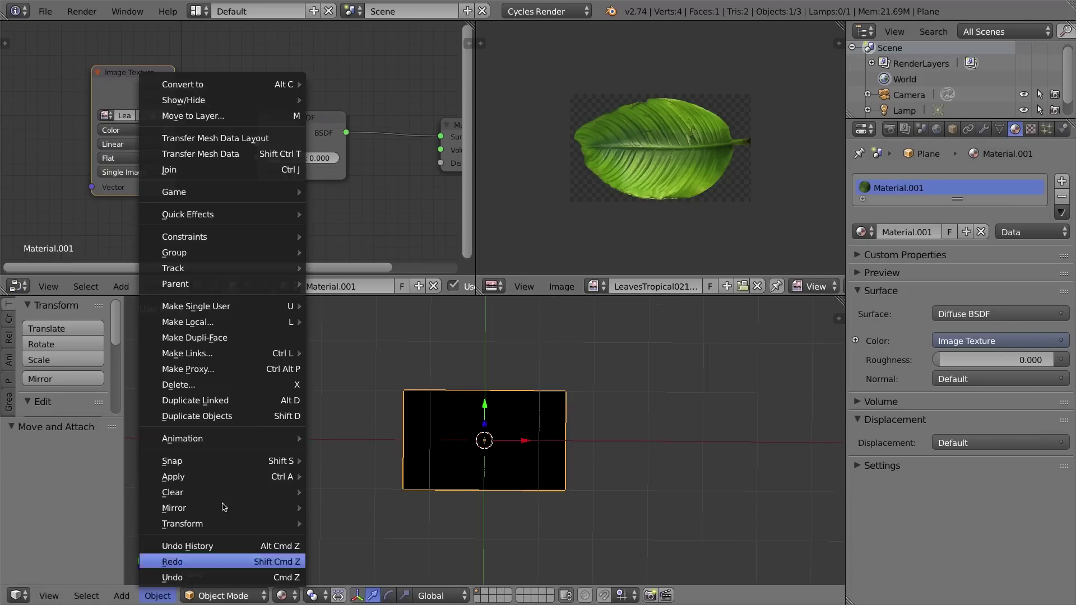
mouse_move(230, 477)
click(402, 507)
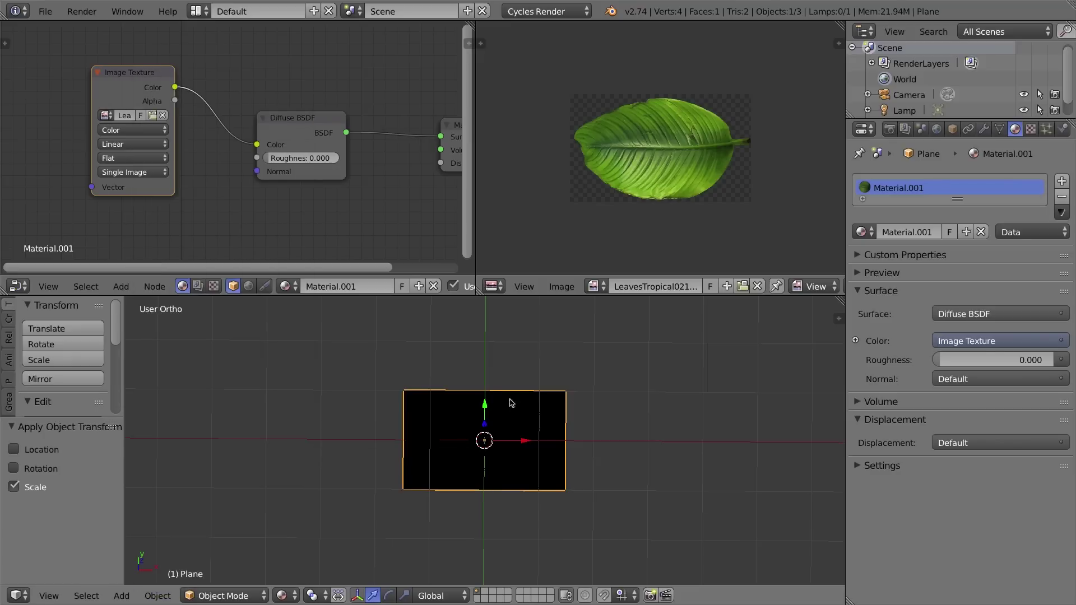
- In Edit Mode, select all four vertices of the plane and Unwrap them onto the leaf image
key(Tab)
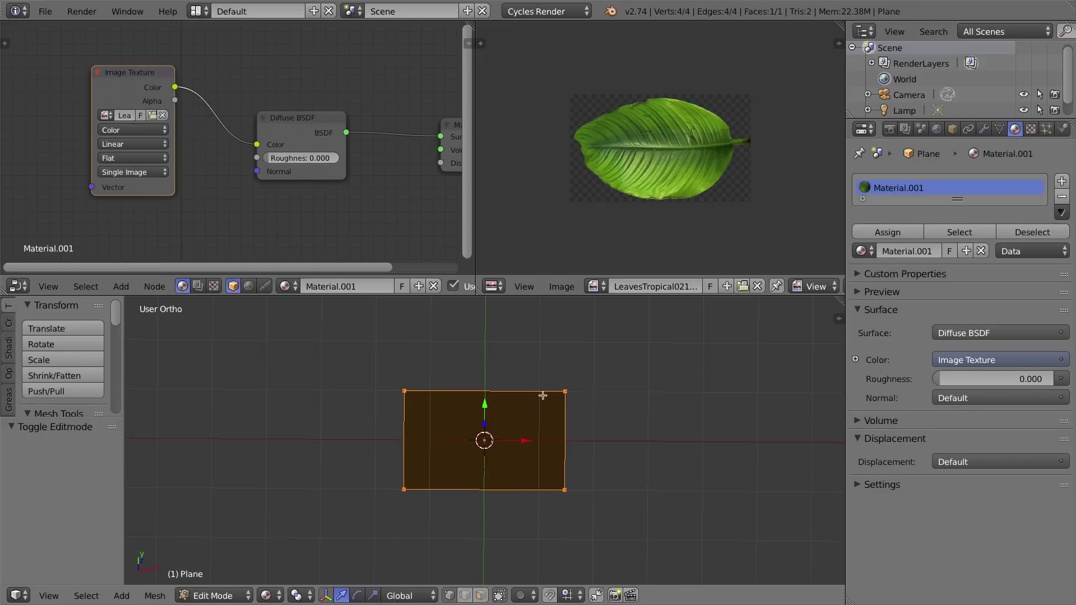
key(a)
key(a)
key(a)
key(a)
key(a)
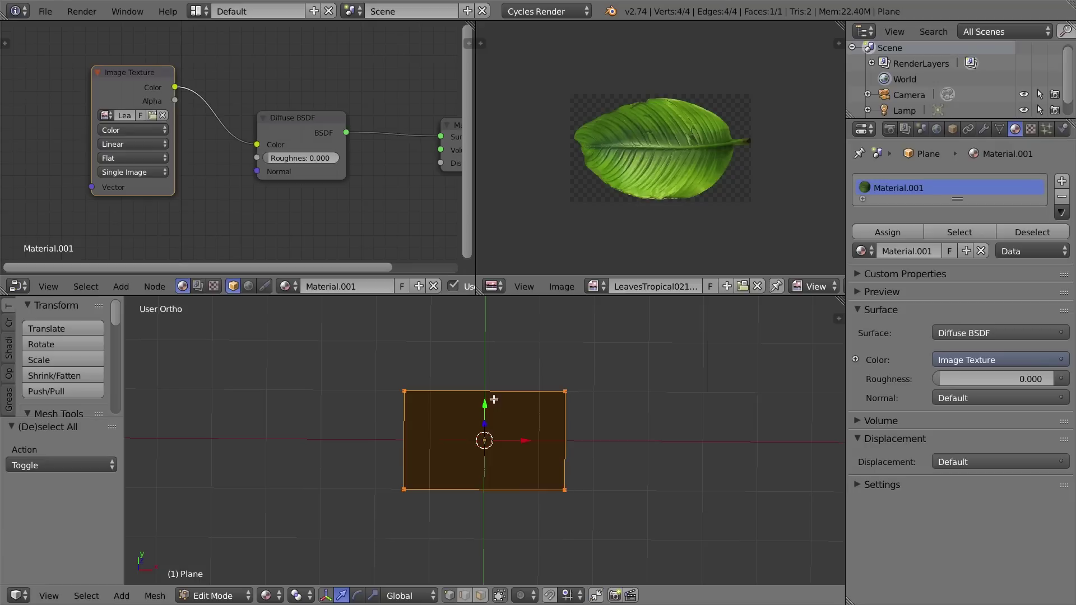
key(a)
key(u)
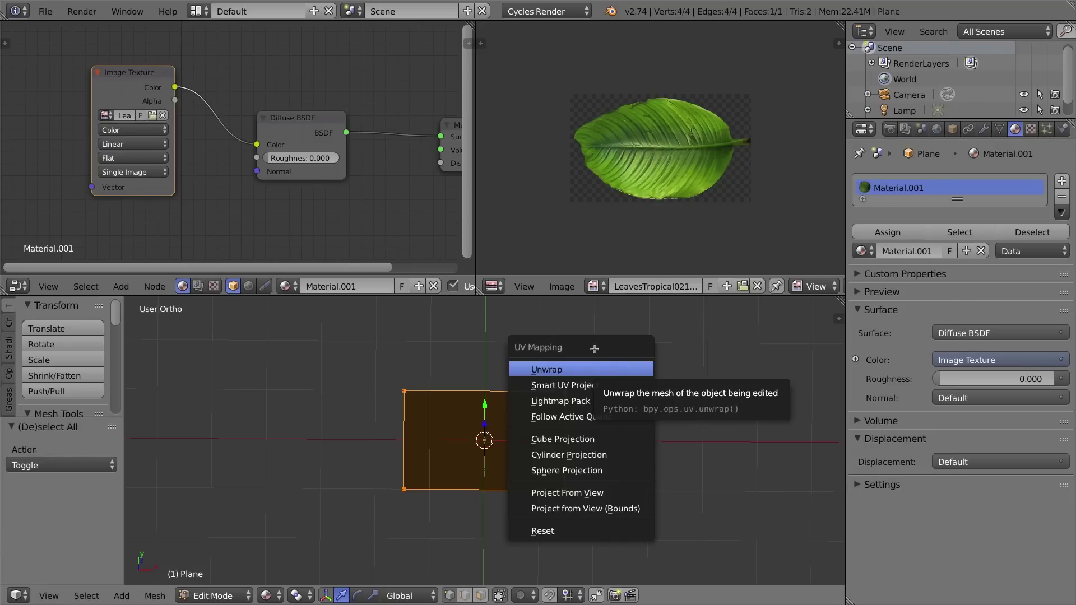
click(549, 369)
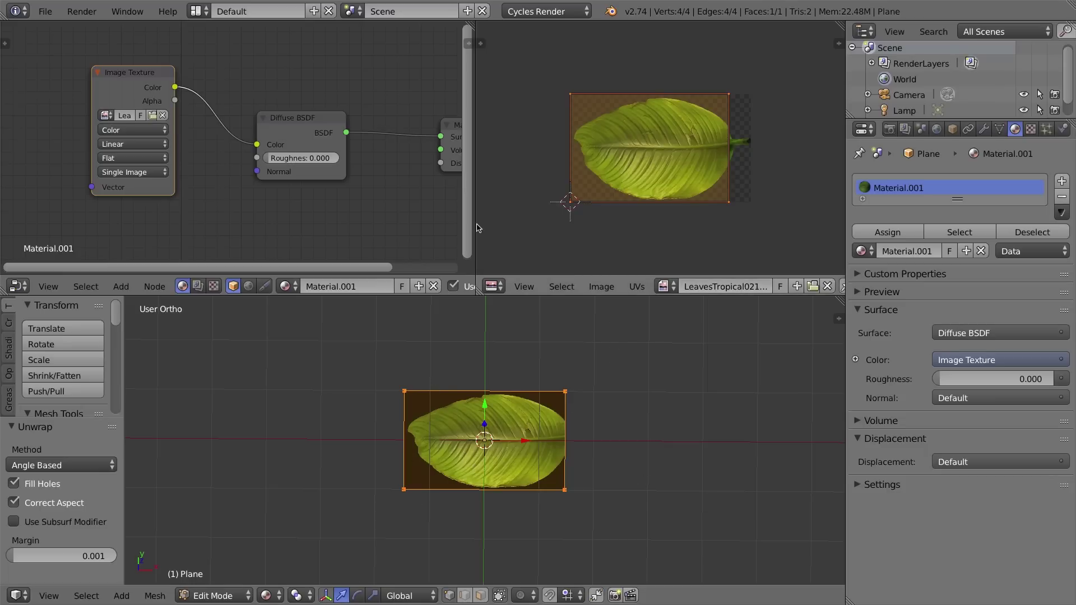
- Widen the image editor and slide the right UV edge horizontally out to the leaf tip
drag(476, 224, 229, 216)
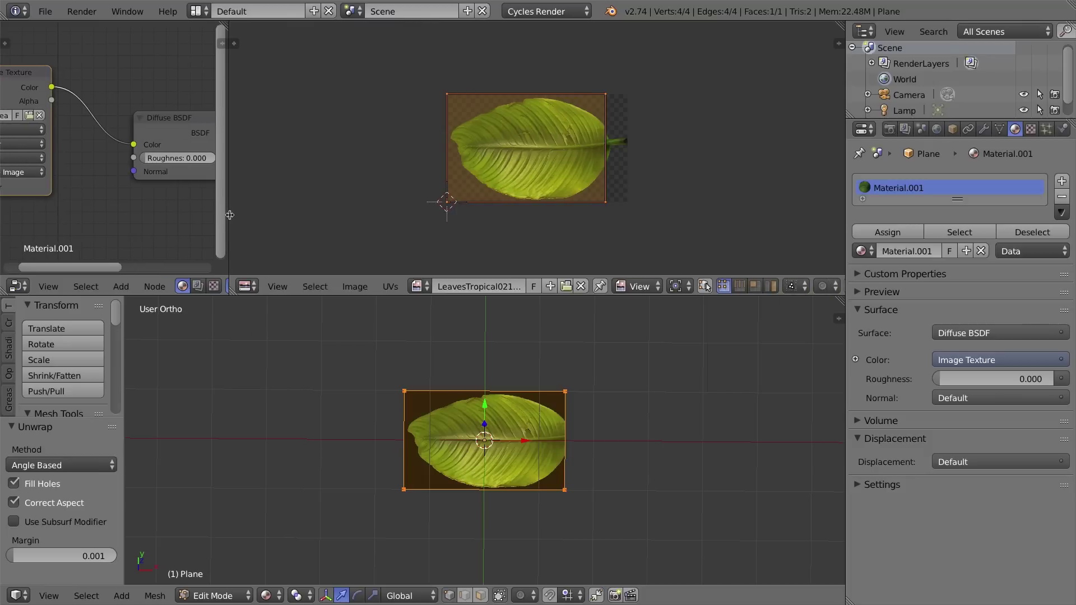
click(740, 286)
key(a)
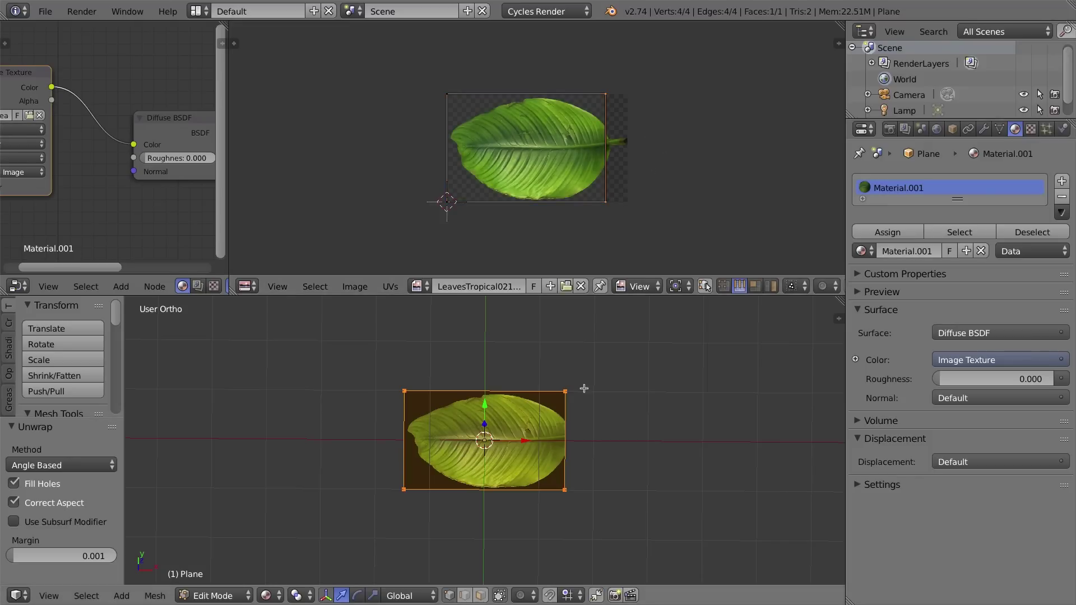
right_click(618, 153)
key(g)
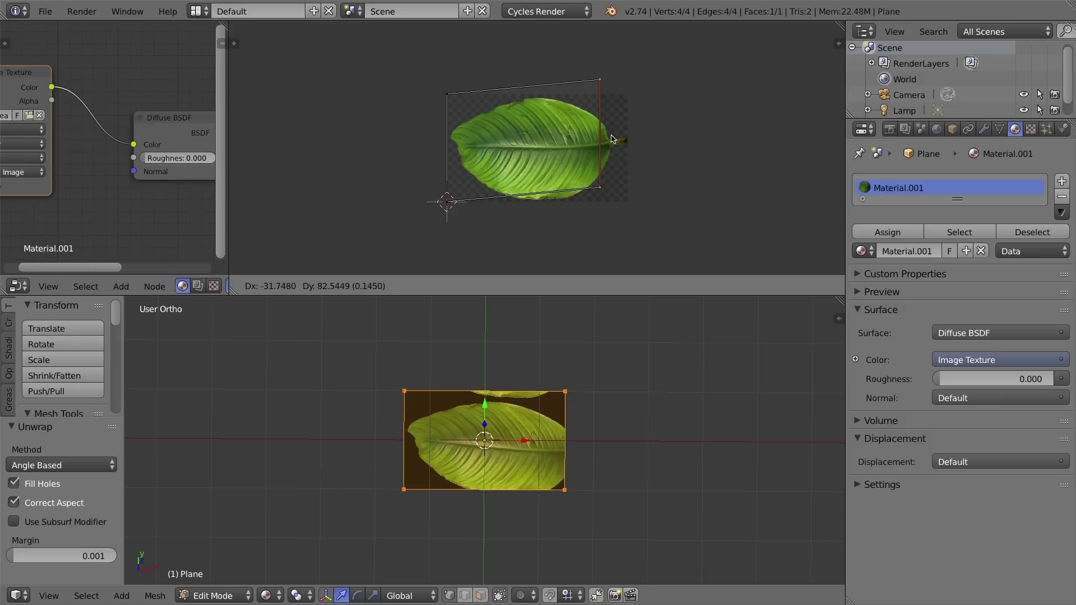
key(x)
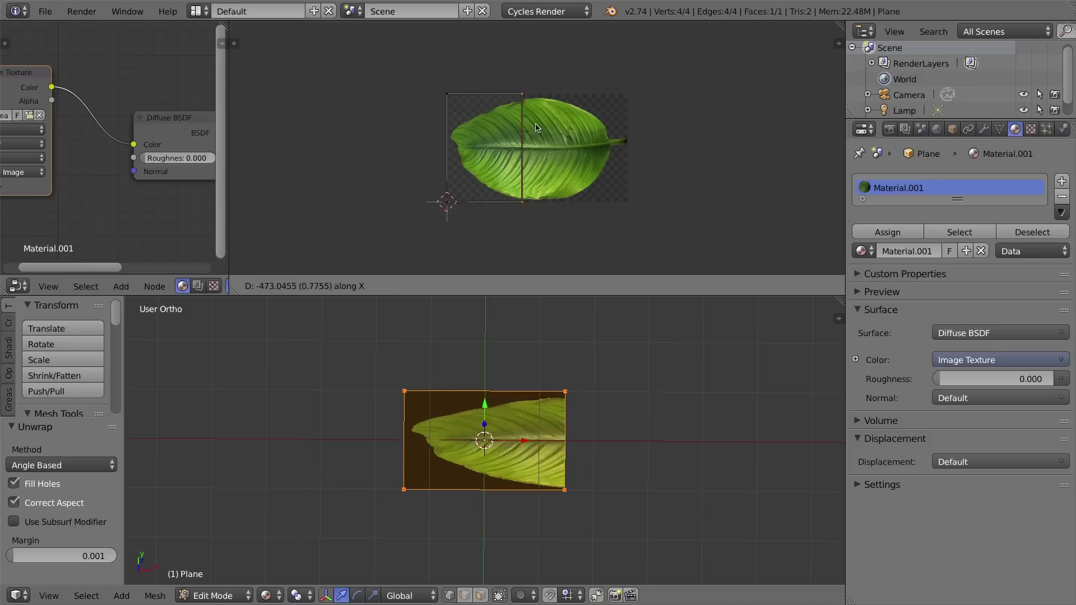
click(640, 154)
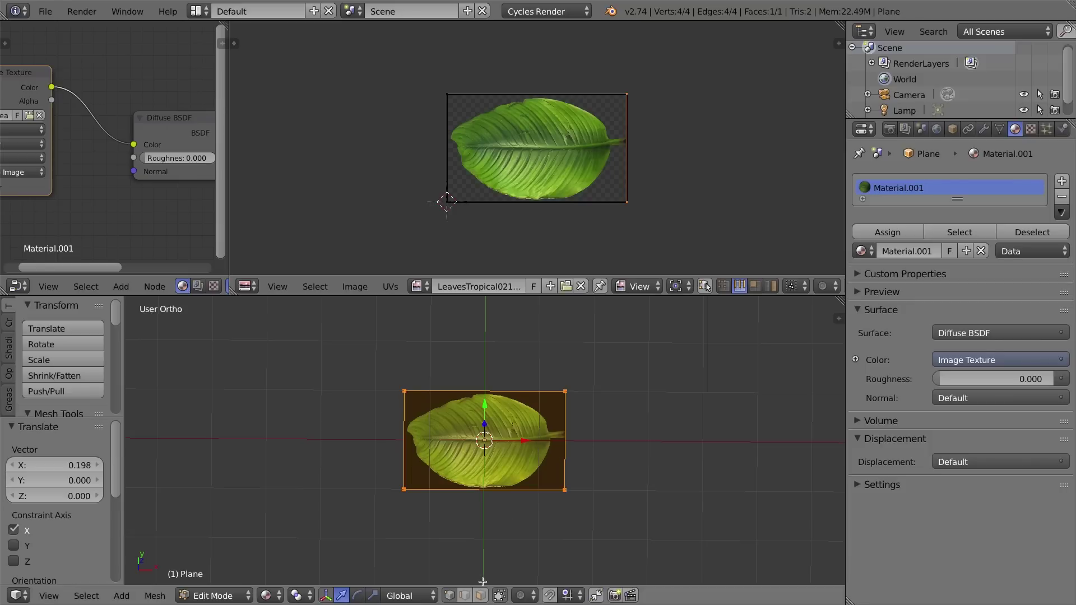
- Move the plane's right mesh edge 0.082 along X so the leaf stem fits
click(467, 596)
right_click(562, 427)
key(g)
key(x)
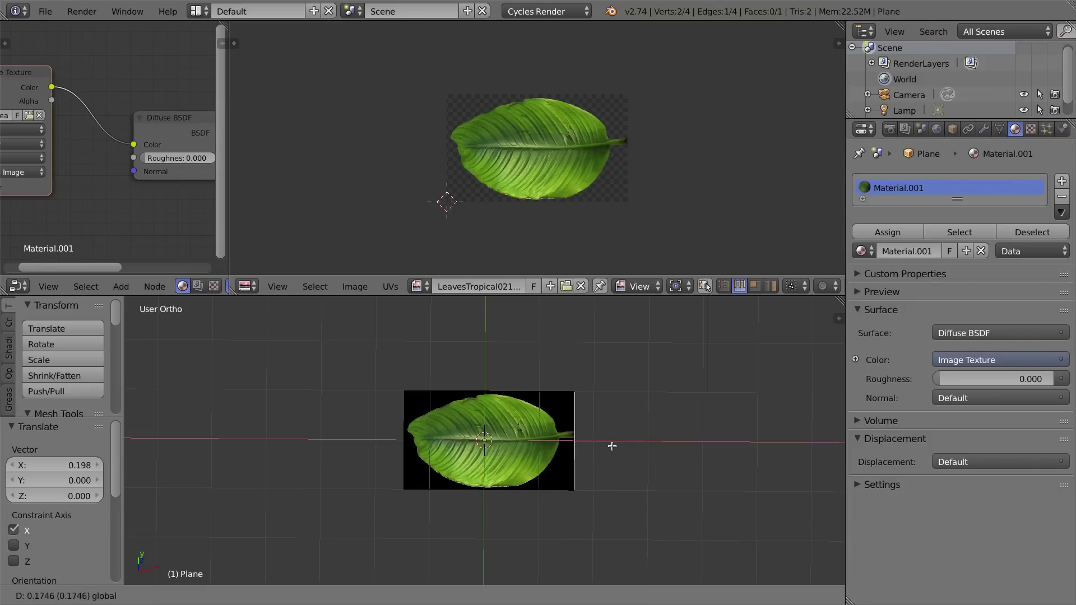
click(607, 446)
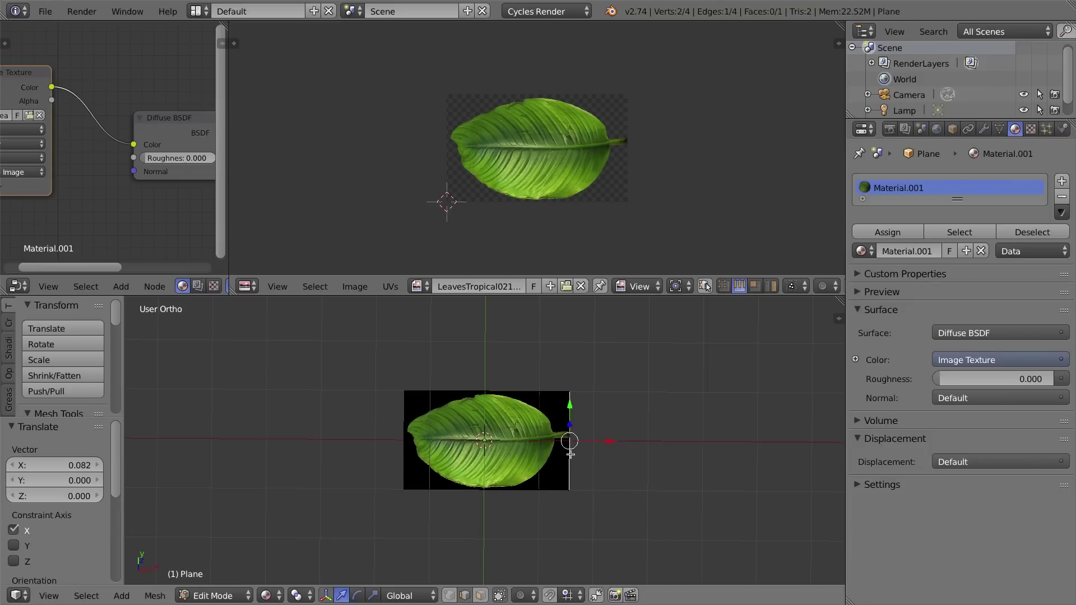
key(Tab)
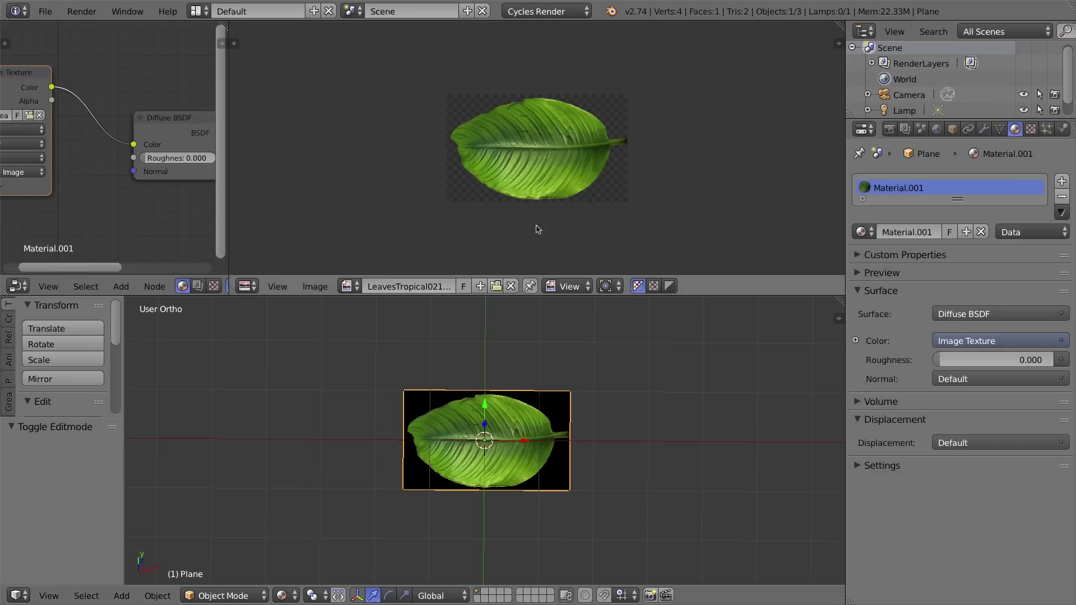
key(Tab)
- Select all, return to Object Mode, and render frame 1 with Cycles from a tilted view
key(a)
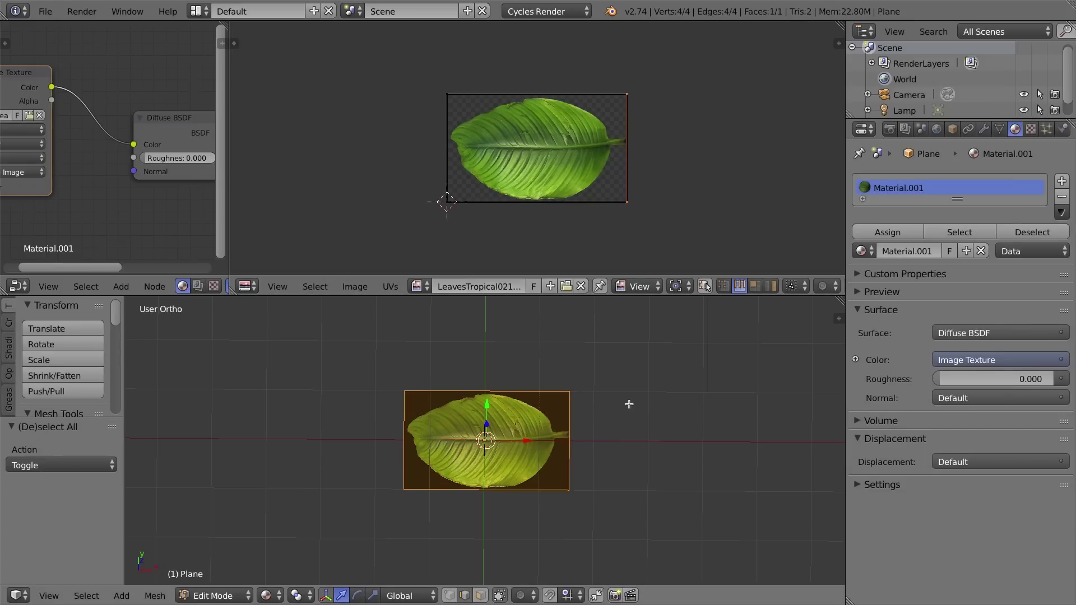
key(Tab)
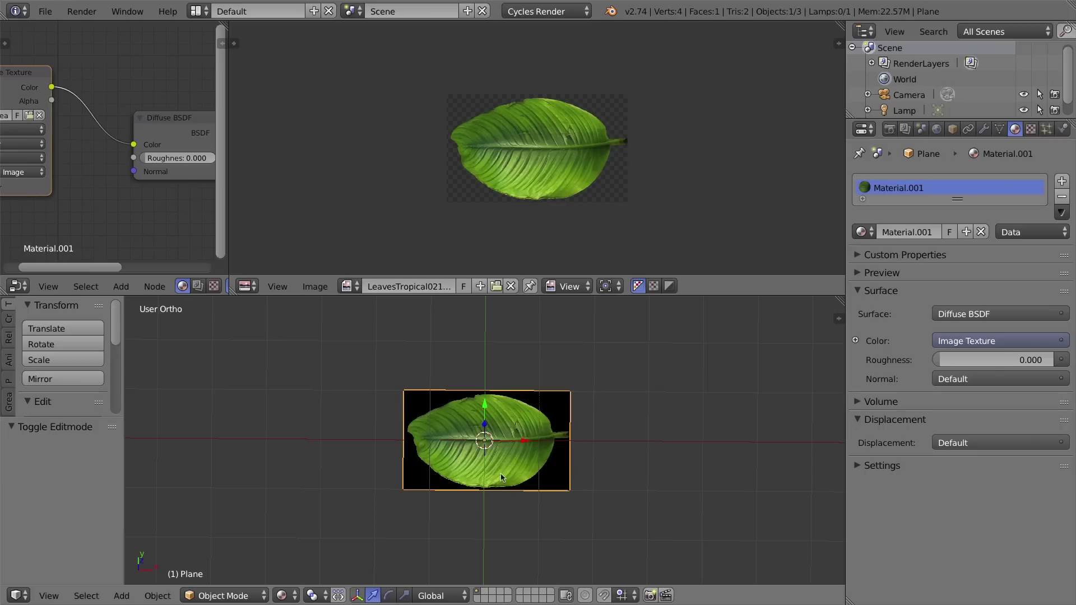
middle_drag(502, 477, 514, 450)
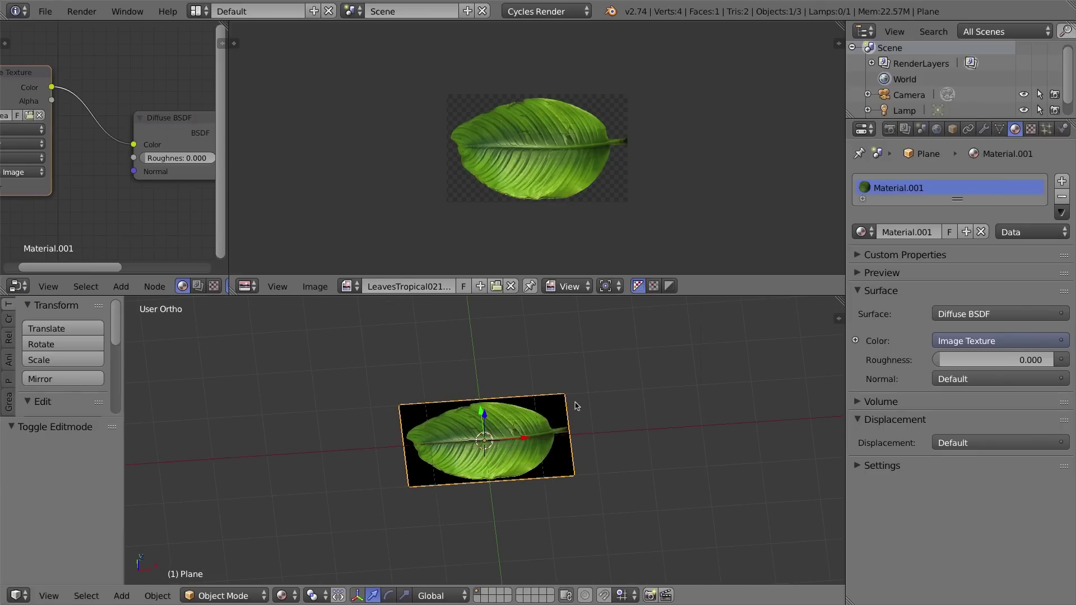
click(889, 129)
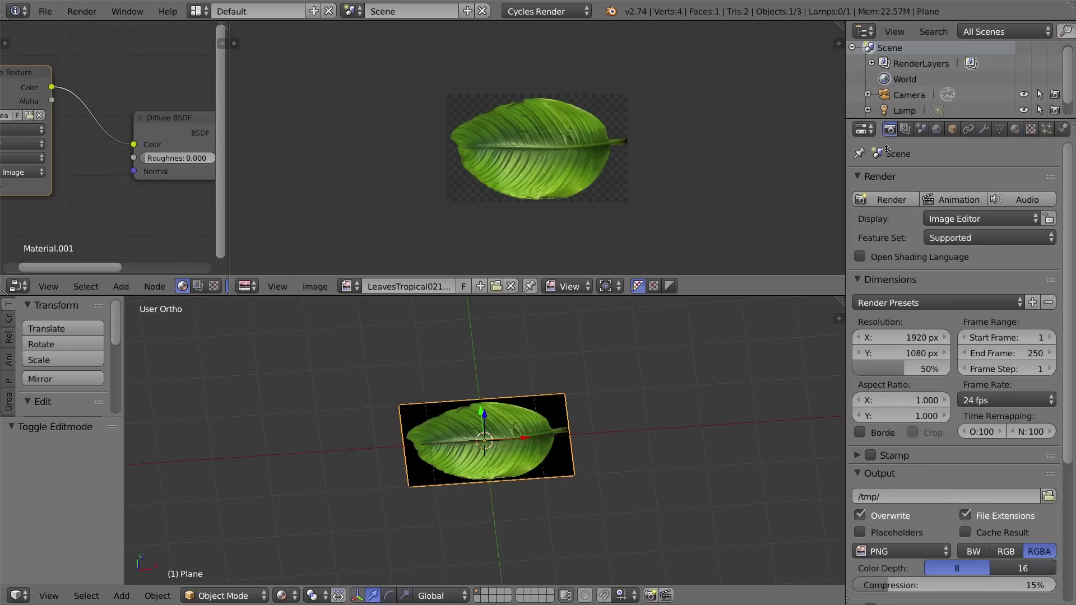
click(891, 200)
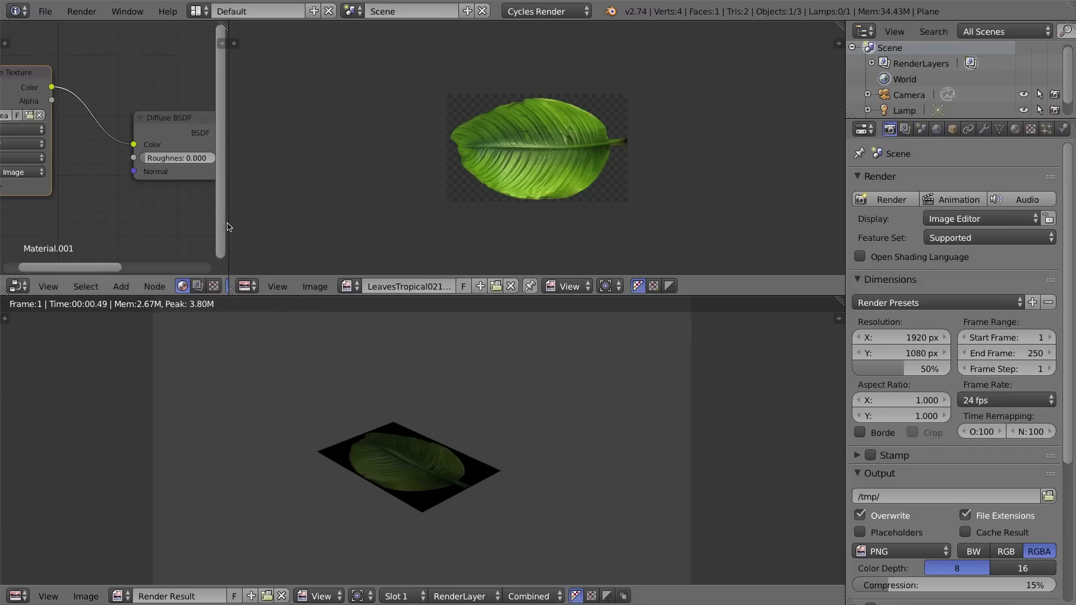
- Widen the node editor, then move the Image Texture node left and the Diffuse BSDF node lower
drag(229, 225, 691, 235)
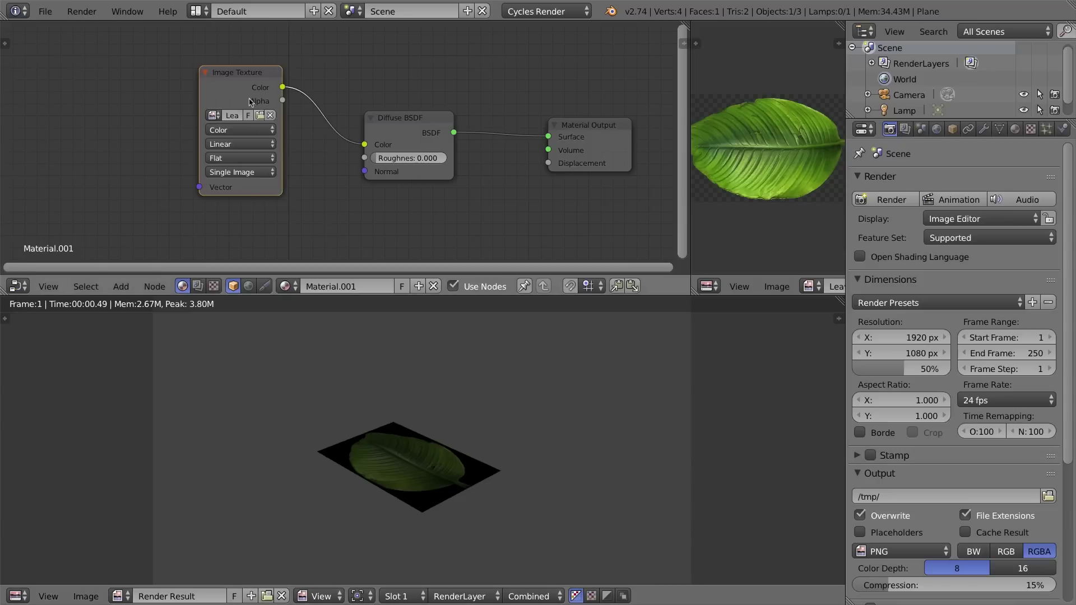
drag(220, 74, 108, 82)
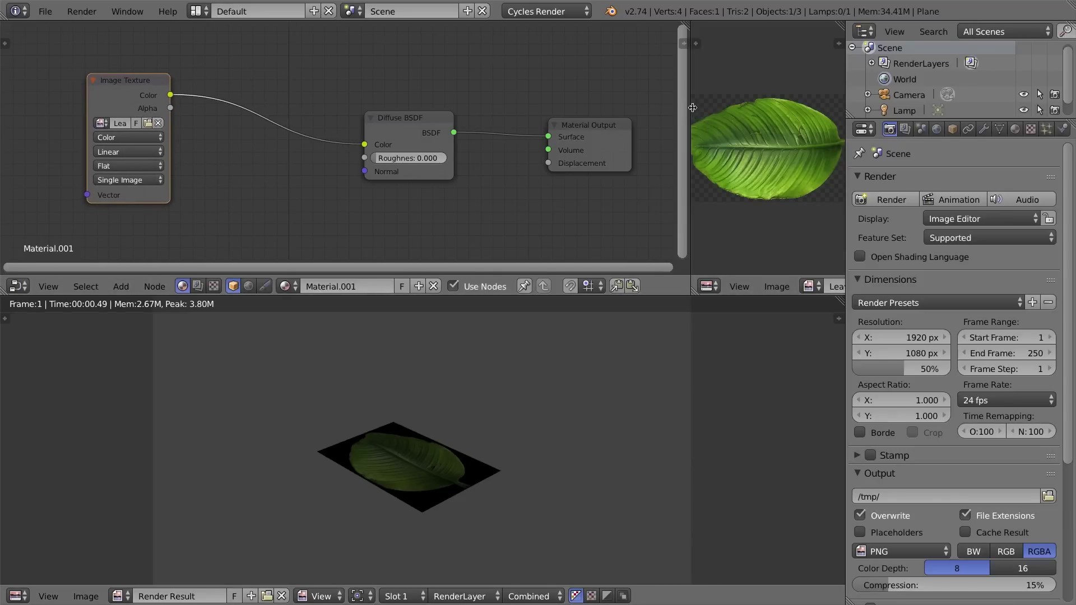
drag(692, 110, 823, 111)
drag(448, 113, 365, 140)
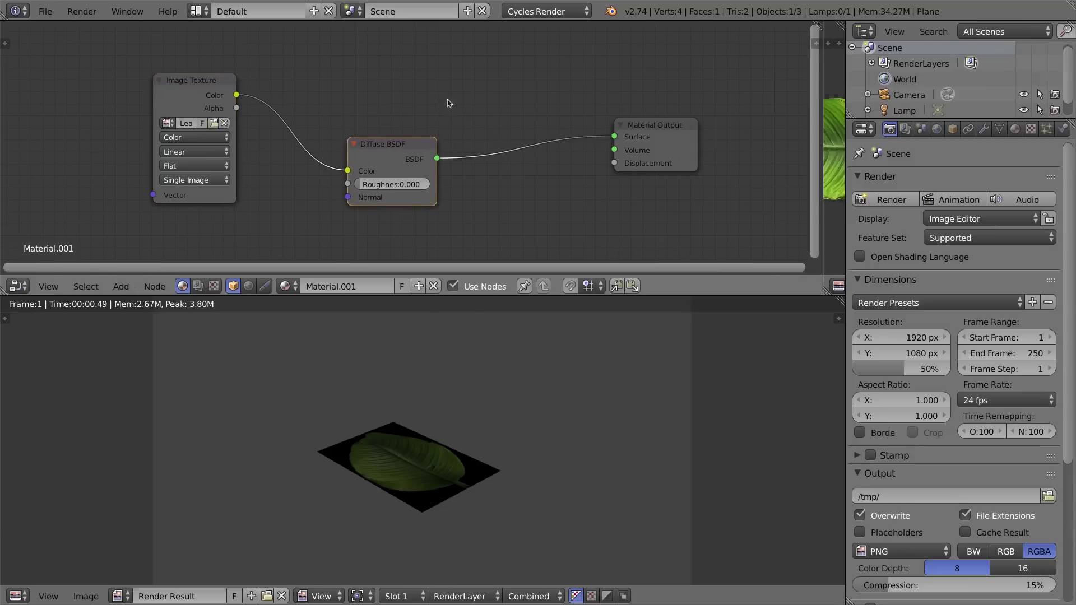
- Add a Transparent BSDF shader node and place it above the other nodes
key(shift+a)
mouse_move(454, 84)
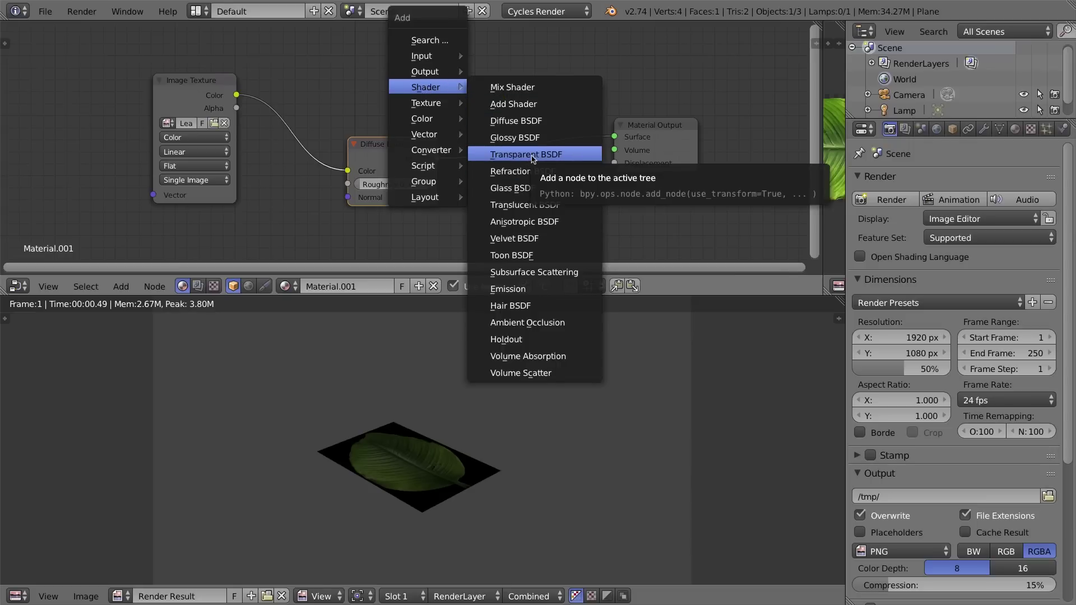
click(515, 160)
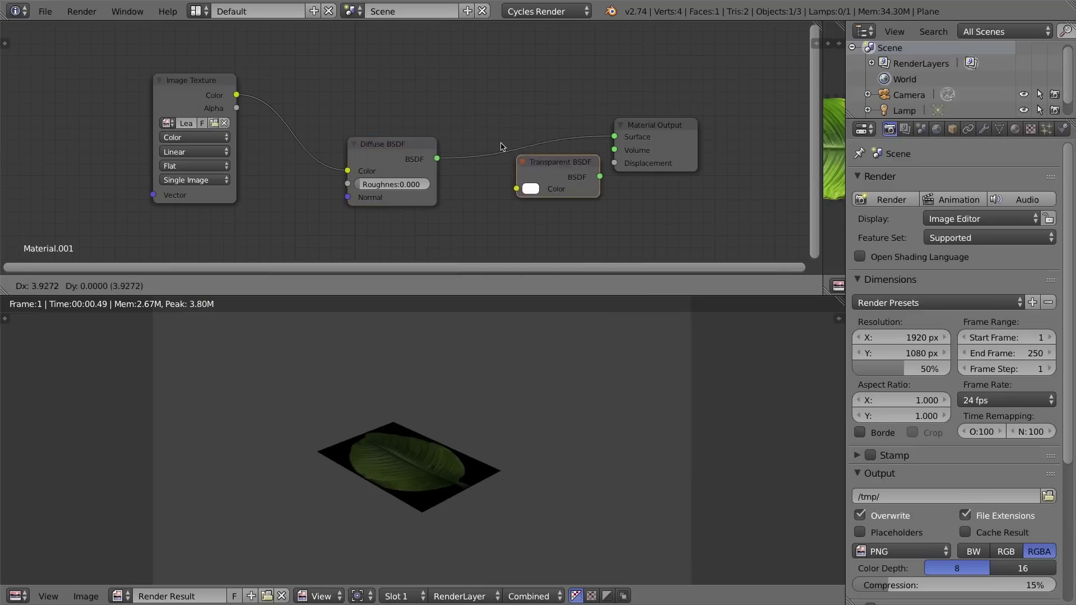
click(356, 54)
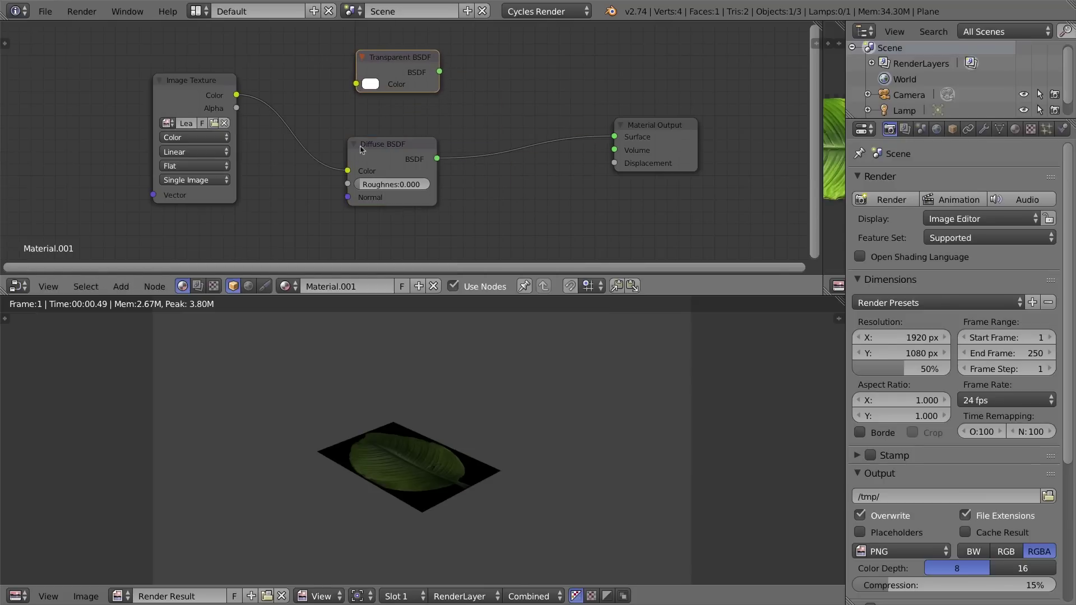
- Tidy the Diffuse, Transparent, Image Texture and Material Output nodes, then restore the leaf plane's 3D view
drag(364, 145, 371, 143)
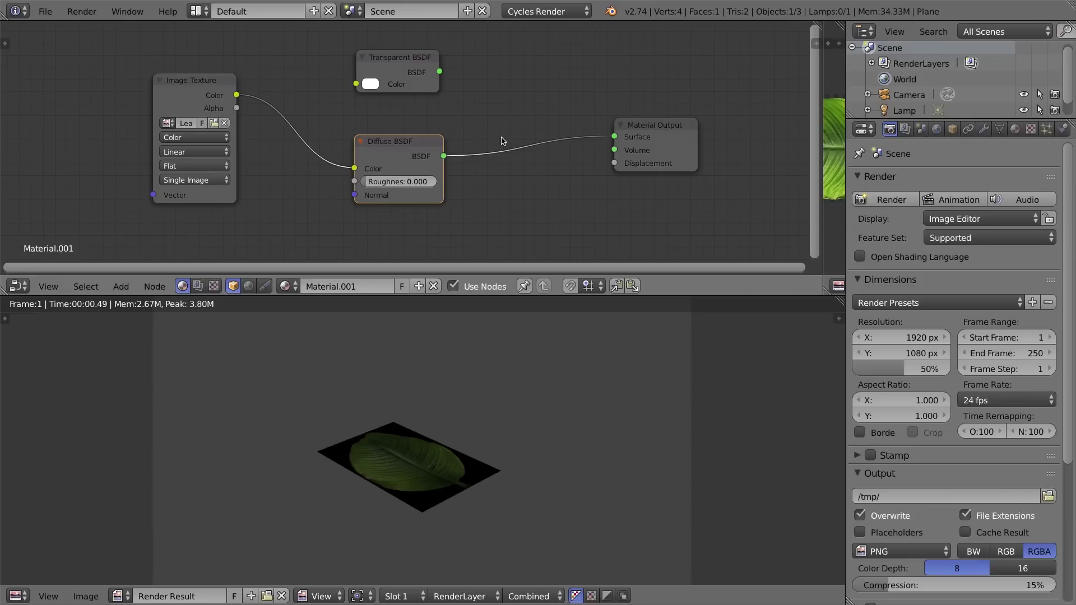
drag(623, 141, 652, 136)
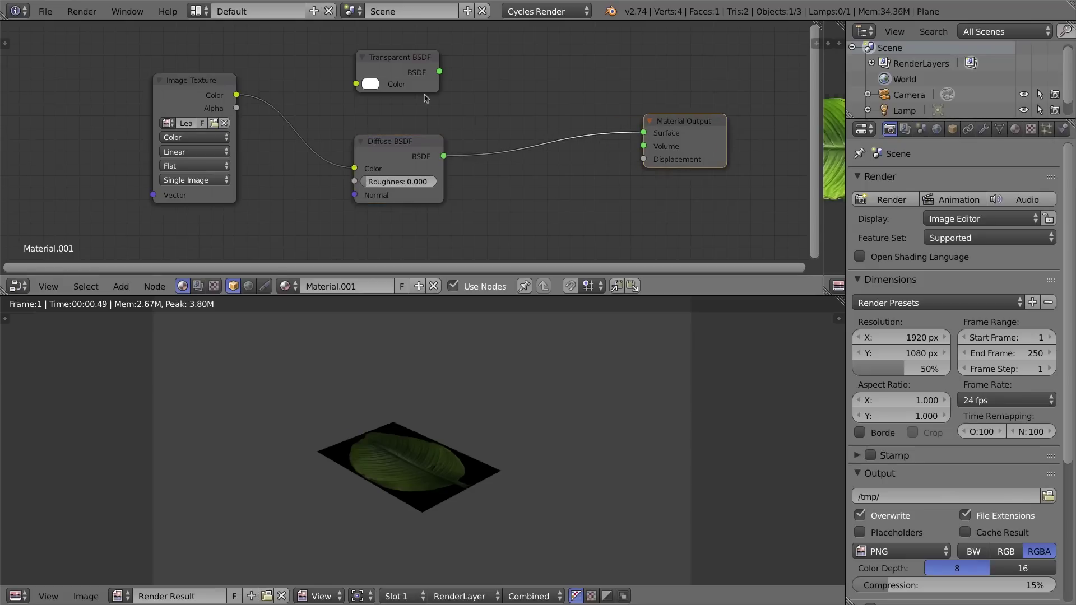
drag(410, 63, 407, 64)
drag(409, 140, 399, 138)
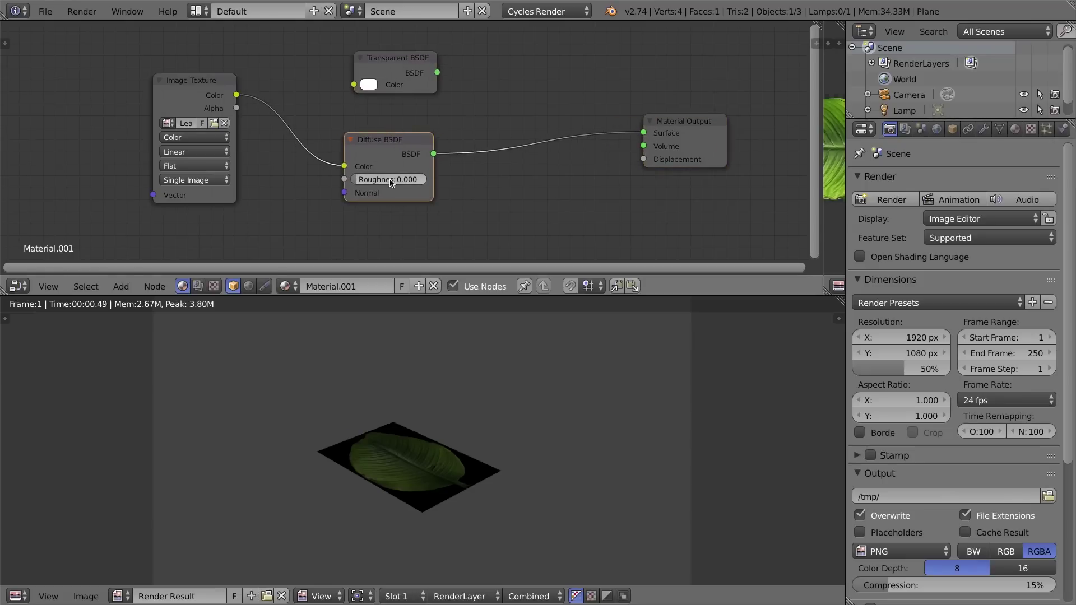
drag(177, 76, 186, 63)
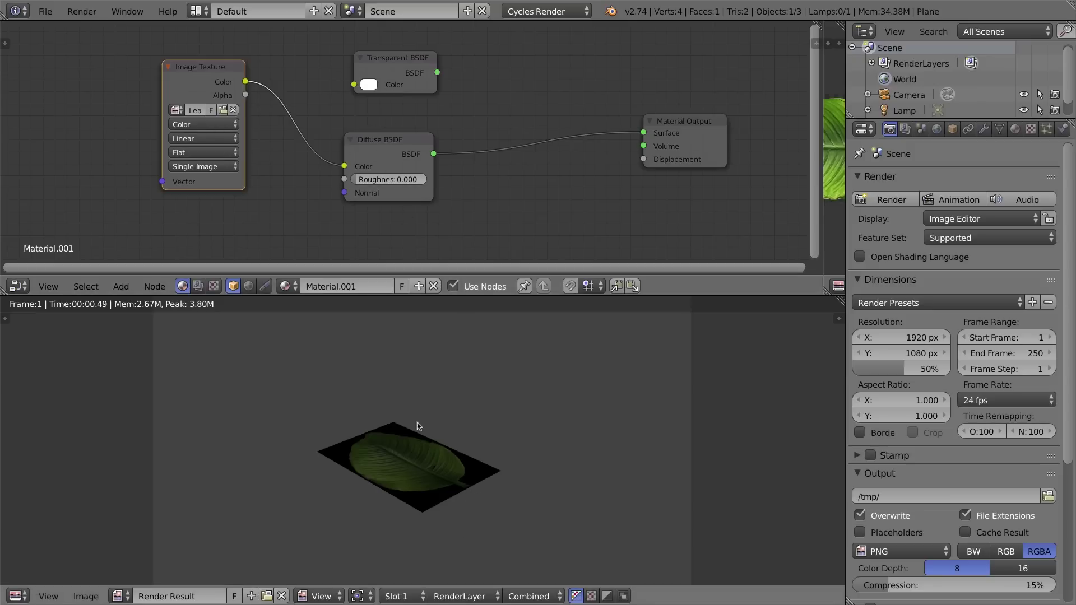
middle_drag(361, 472, 383, 460)
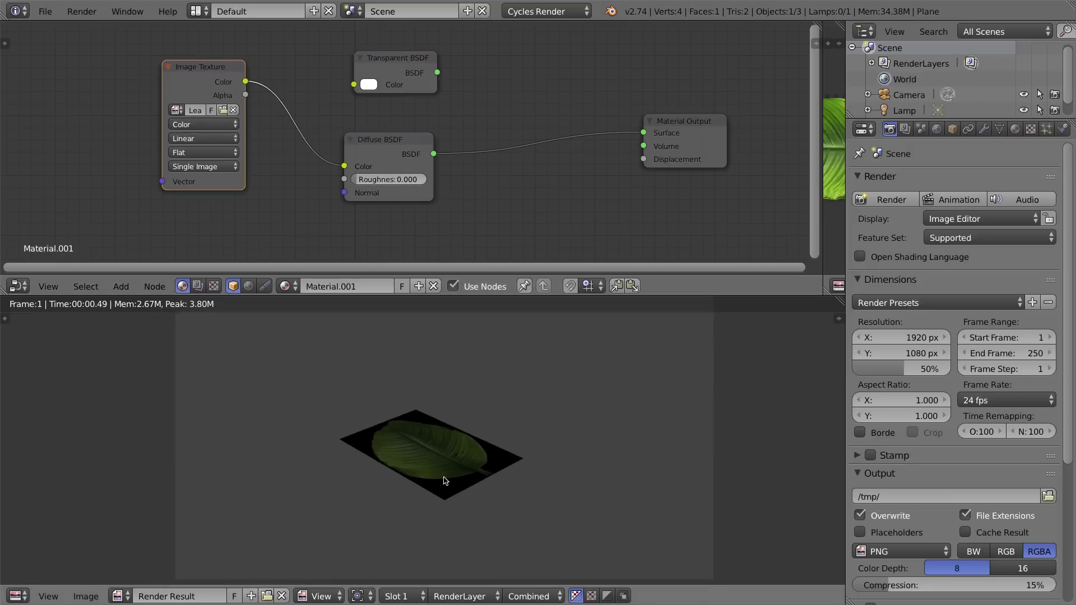
key(Escape)
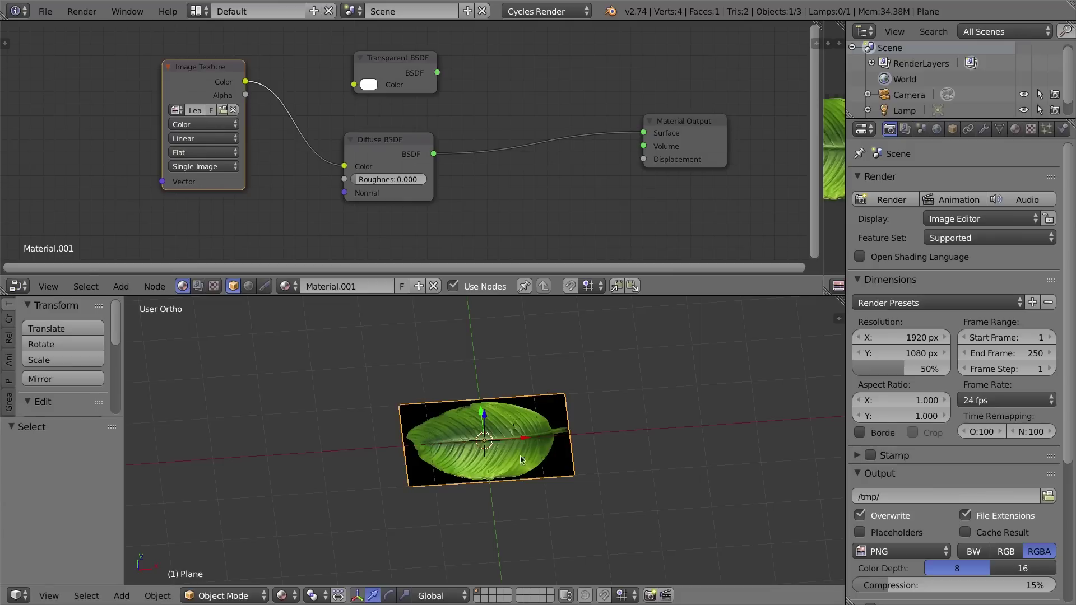
- Insert a Mix Shader into the Diffuse-to-Output link and feed Transparent BSDF into its second input
scroll(501, 449, up, 3)
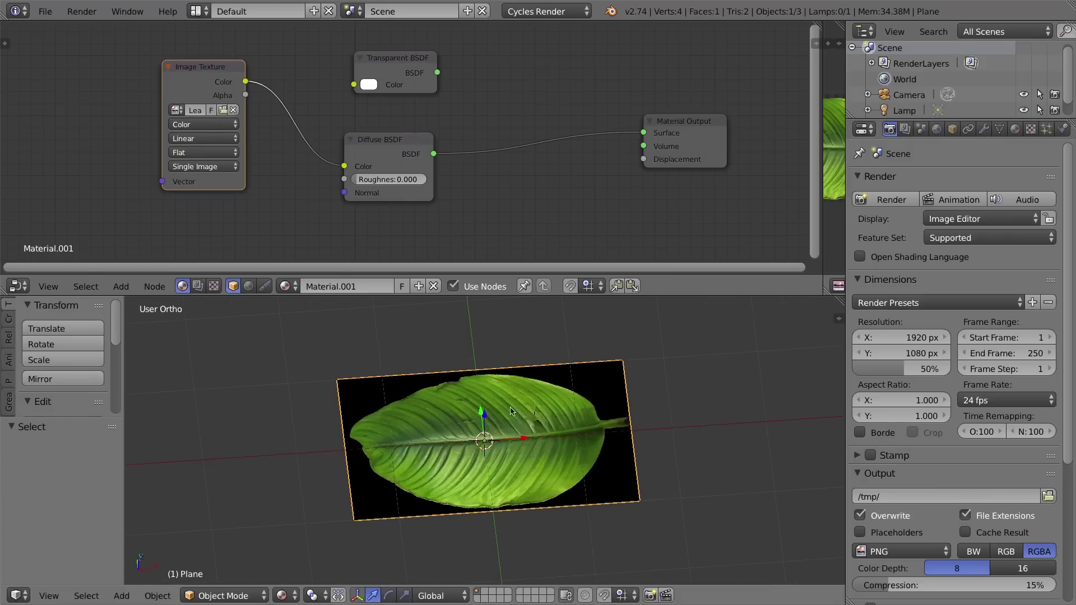
middle_drag(583, 430, 522, 459)
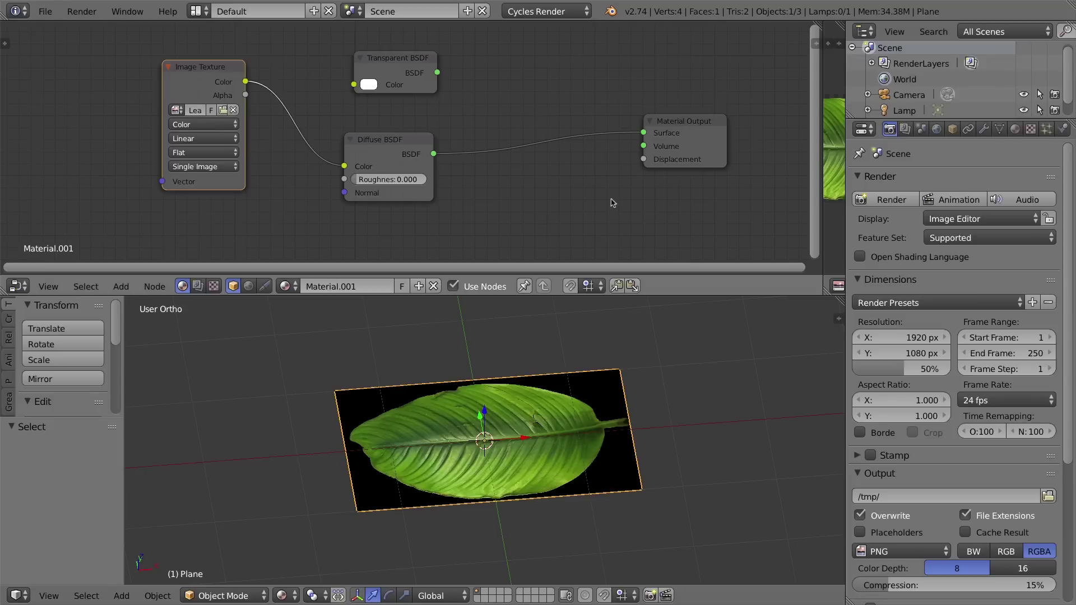
key(shift+a)
mouse_move(548, 114)
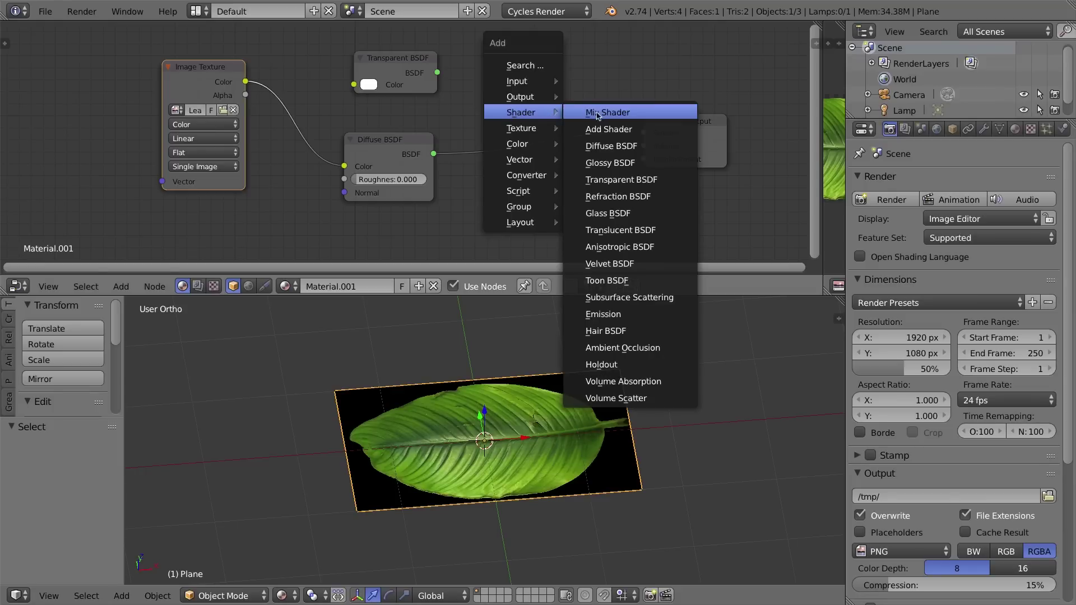
click(603, 114)
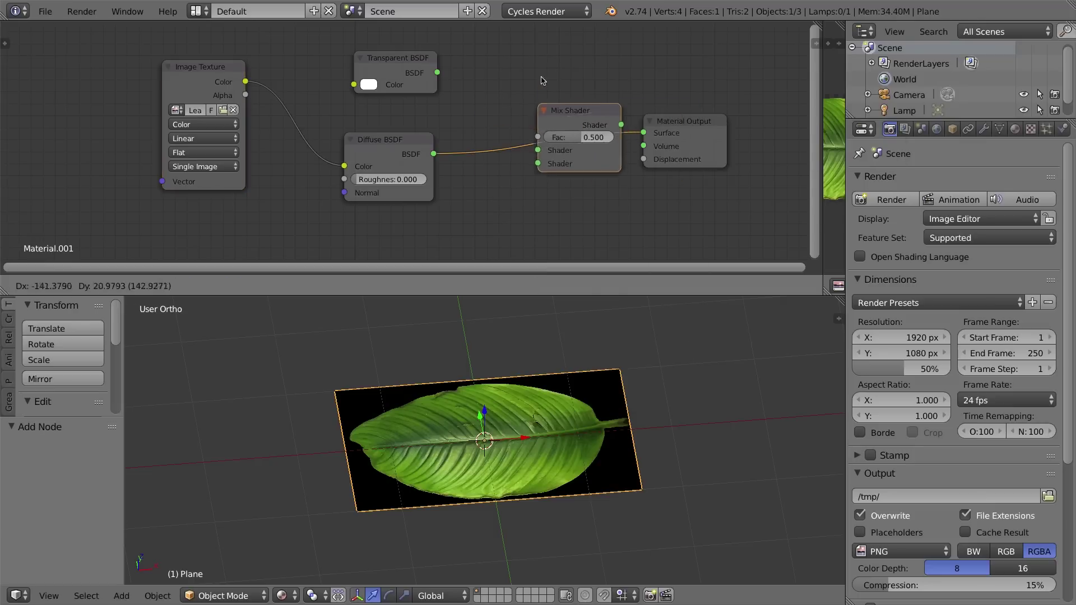
click(505, 119)
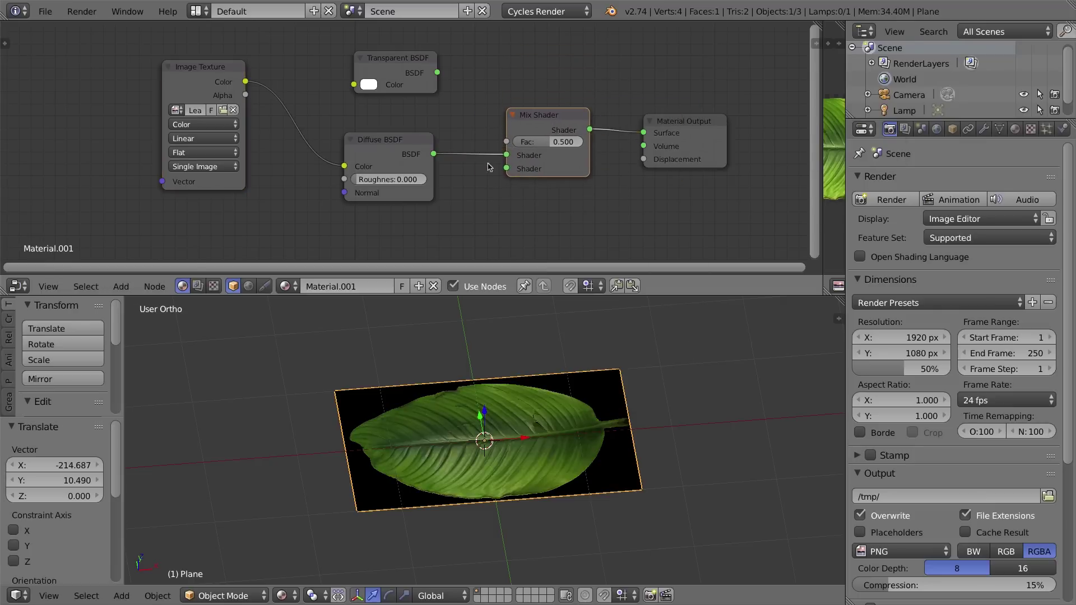
drag(424, 72, 506, 168)
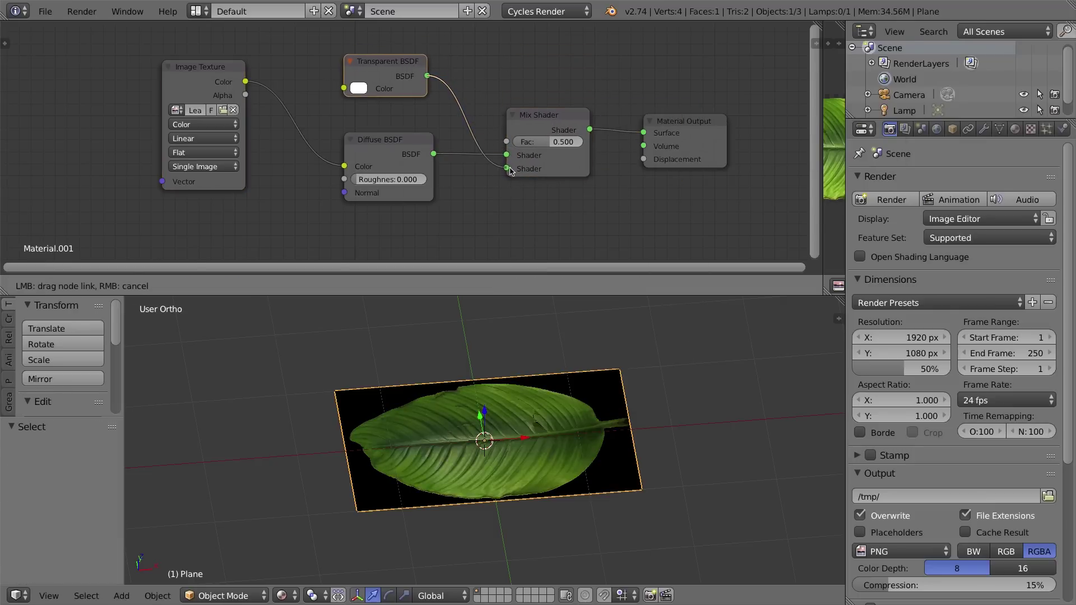
- Place Transparent BSDF below Diffuse BSDF beside the Mix Shader, and set Fac to 1.000
drag(527, 121, 540, 97)
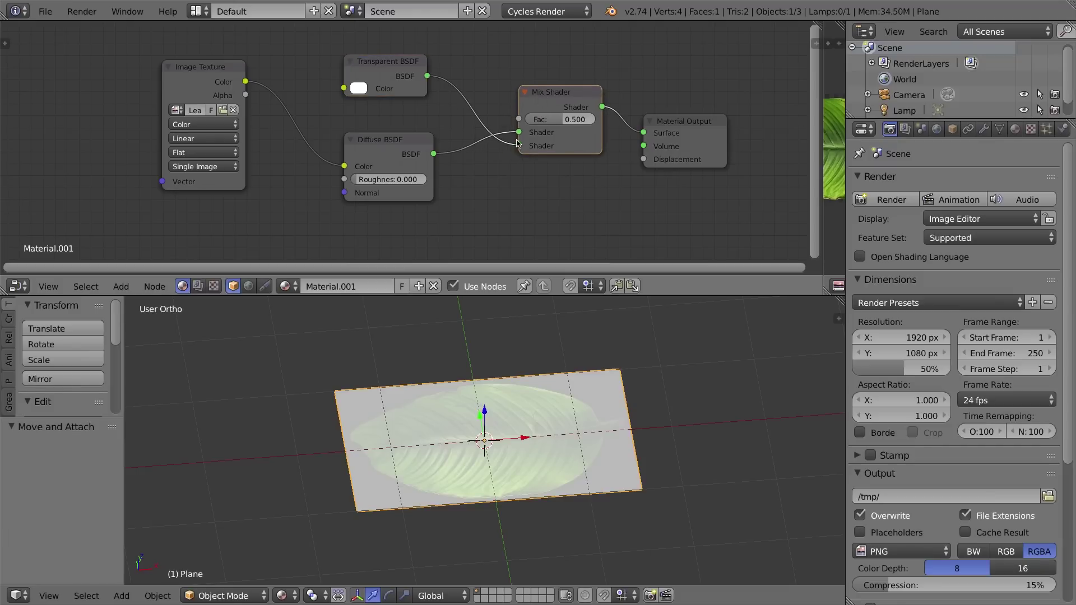
drag(391, 59, 395, 58)
drag(385, 159, 389, 155)
click(386, 65)
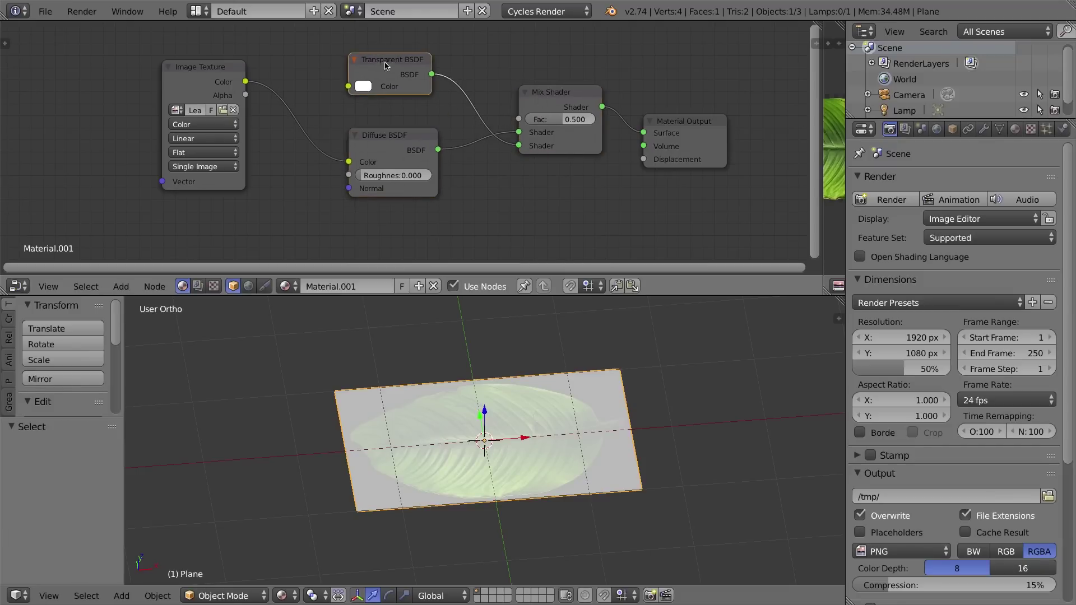
drag(385, 65, 382, 60)
drag(567, 96, 530, 120)
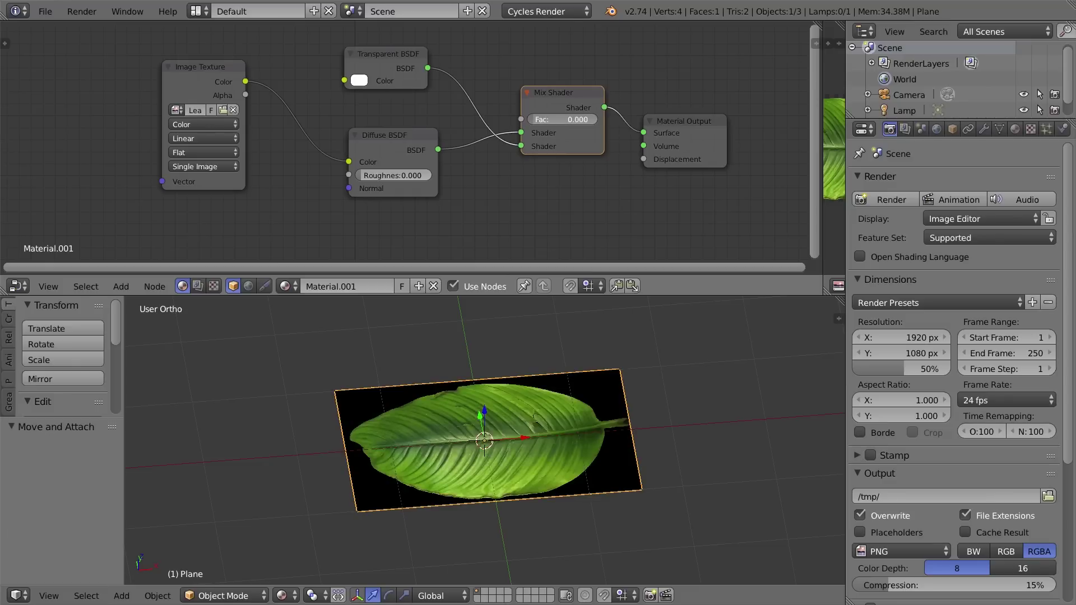
drag(388, 68, 384, 204)
drag(387, 140, 390, 78)
drag(407, 208, 378, 179)
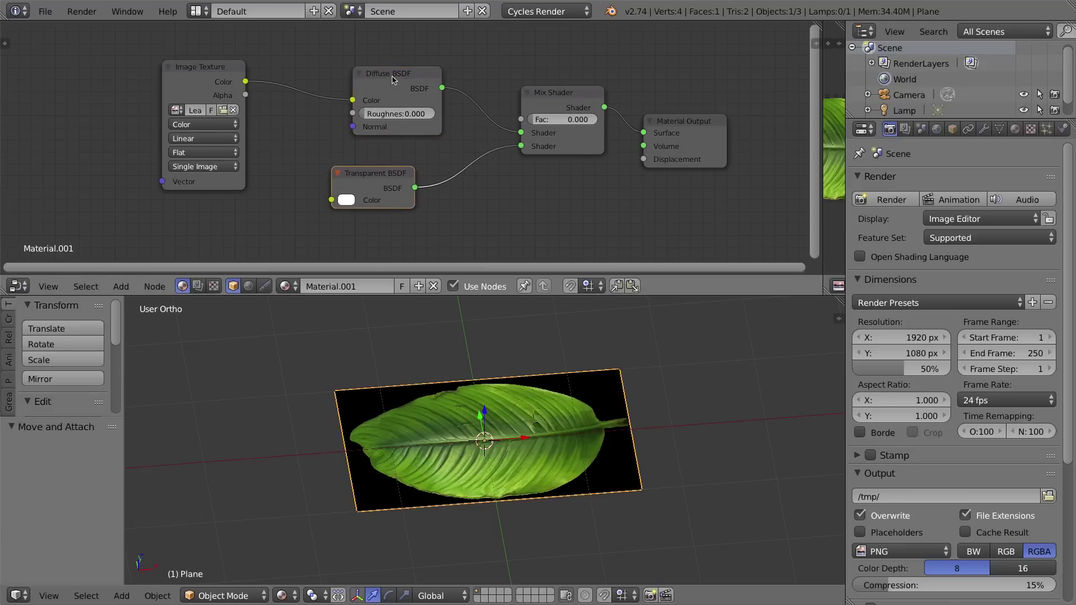
drag(395, 79, 396, 76)
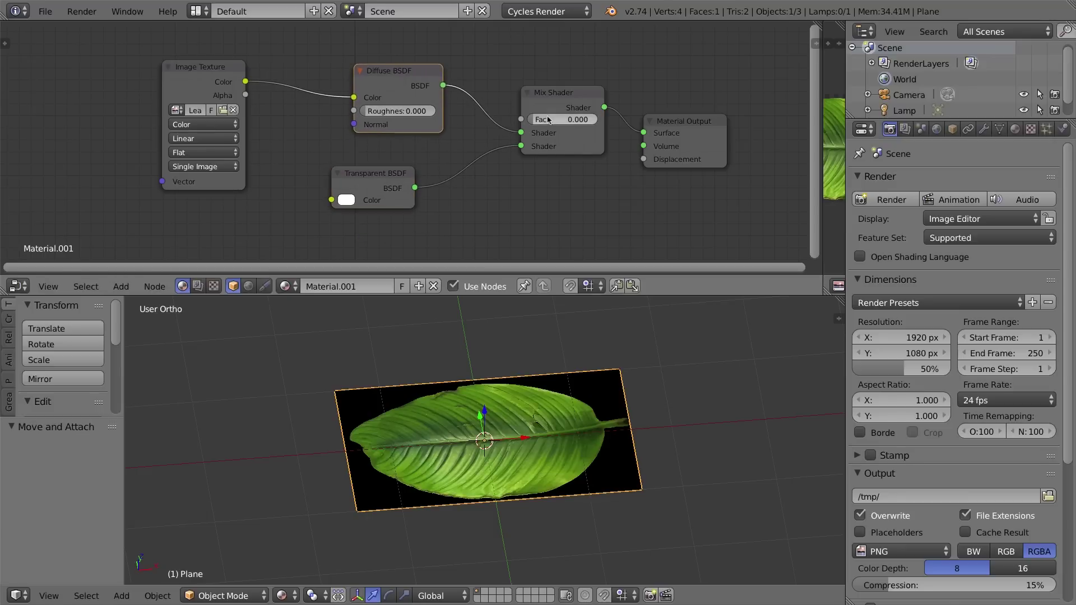
drag(561, 119, 596, 120)
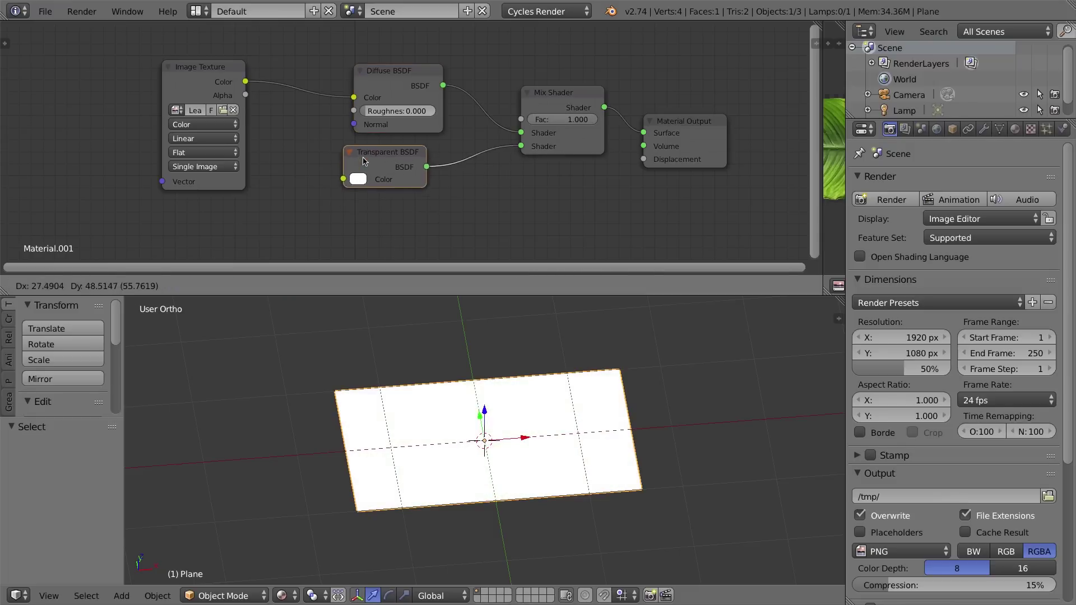
- Shift the Transparent BSDF node down-right and keep its colour pure white (RGBA 1.000)
drag(363, 161, 367, 175)
click(363, 193)
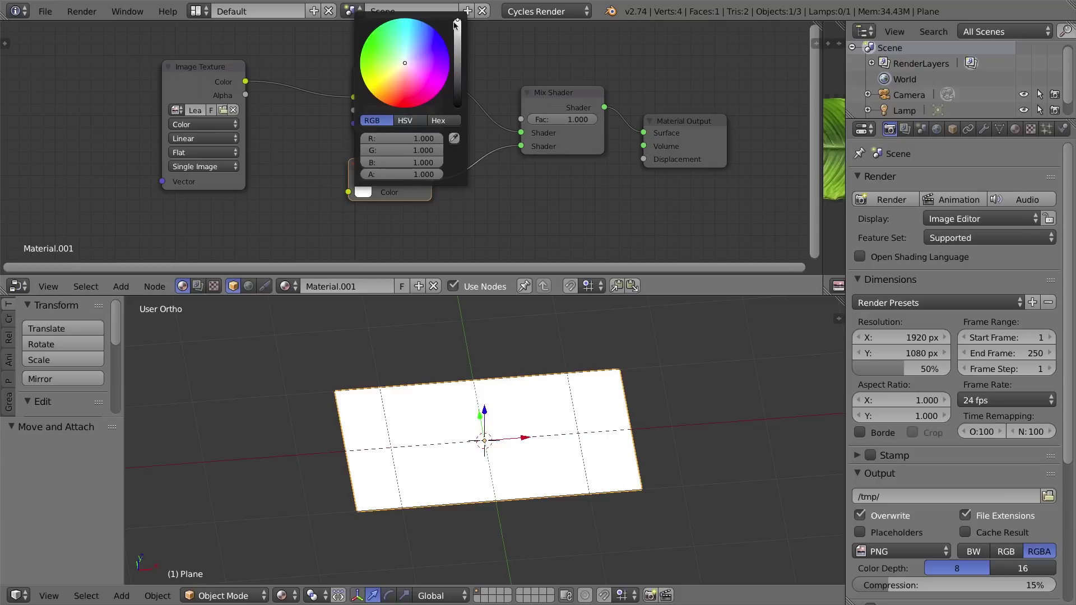
mouse_move(458, 22)
mouse_down()
mouse_move(458, 31)
mouse_move(457, 20)
mouse_up()
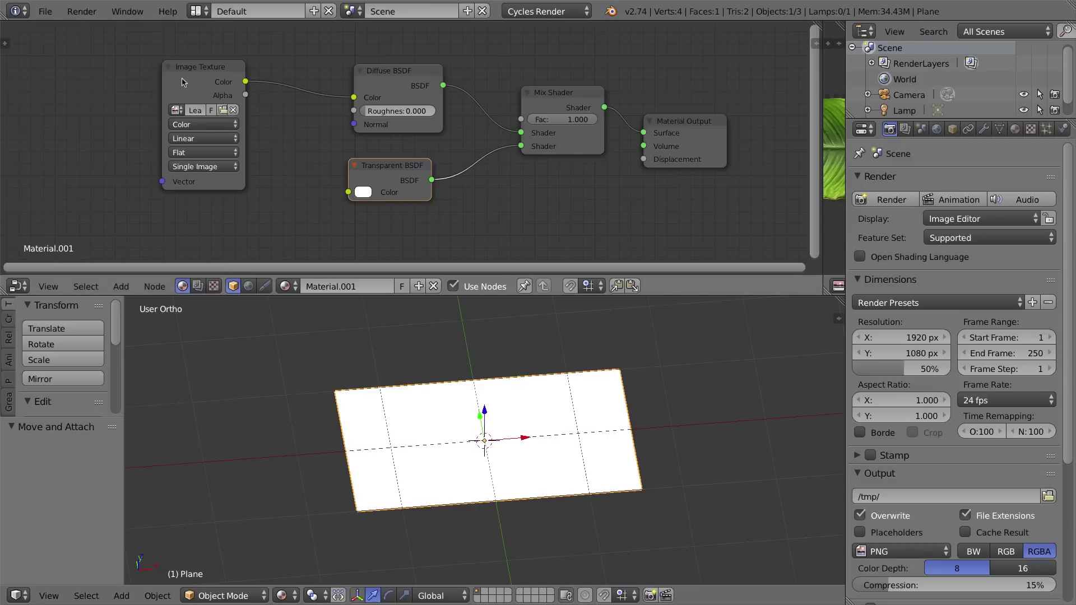
- Rearrange the Image Texture, Mix Shader and Transparent BSDF nodes for clearer connections
mouse_move(192, 71)
mouse_down()
mouse_move(203, 68)
mouse_move(192, 62)
mouse_up()
click(544, 94)
drag(543, 94, 523, 85)
drag(206, 85, 214, 88)
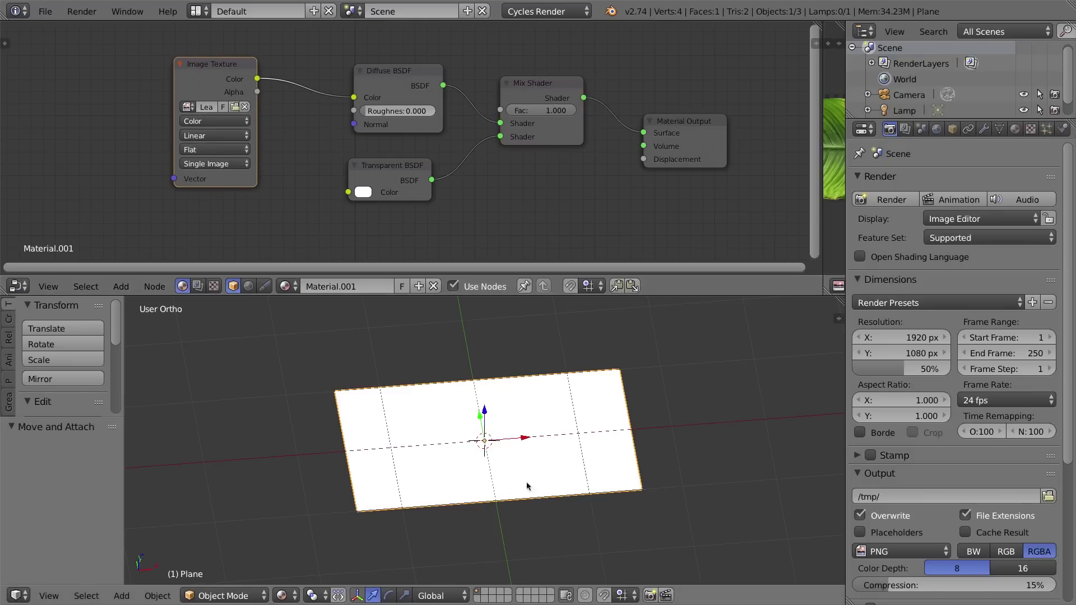
drag(543, 102, 558, 105)
drag(400, 169, 411, 167)
- Connect the Image Texture Alpha to the Mix Shader Fac, moving Diffuse BSDF up out of the way
mouse_move(381, 75)
mouse_down()
mouse_move(370, 61)
mouse_move(392, 65)
mouse_up()
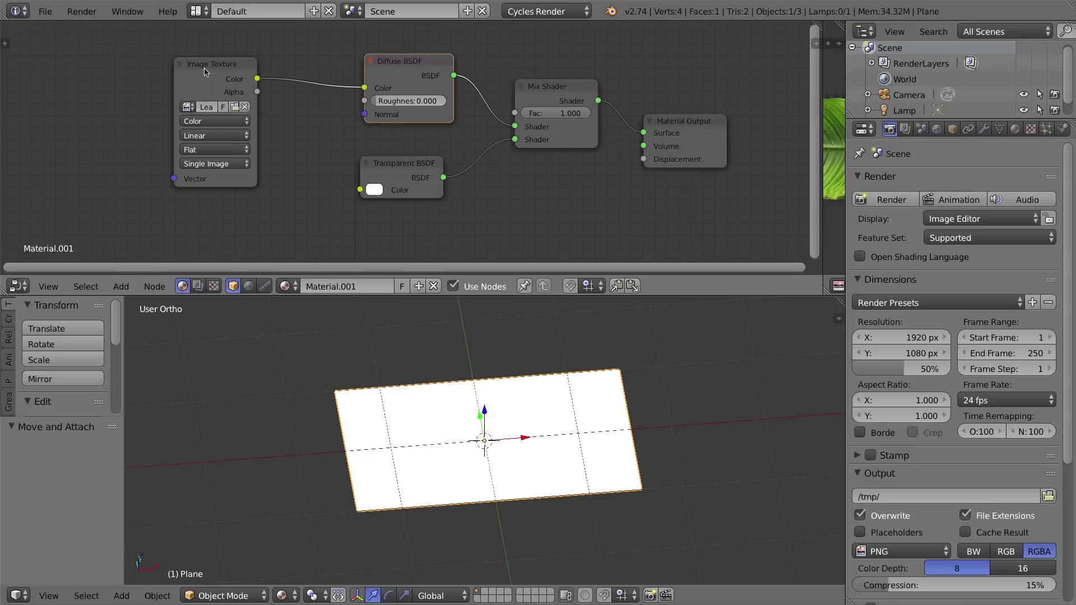
drag(207, 72, 207, 70)
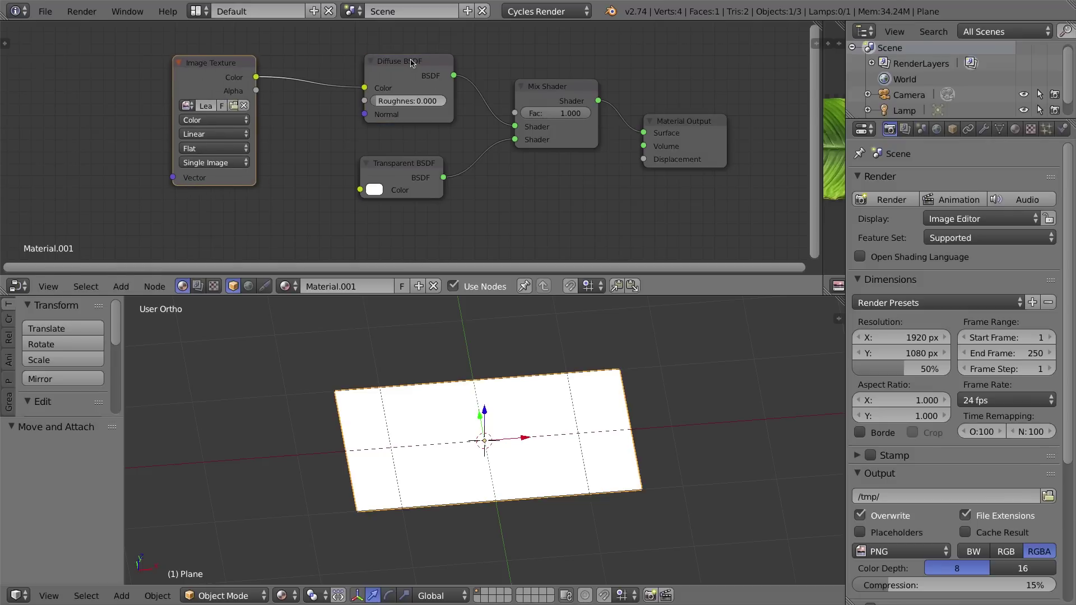
mouse_move(410, 63)
mouse_down()
mouse_move(413, 73)
mouse_move(396, 61)
mouse_up()
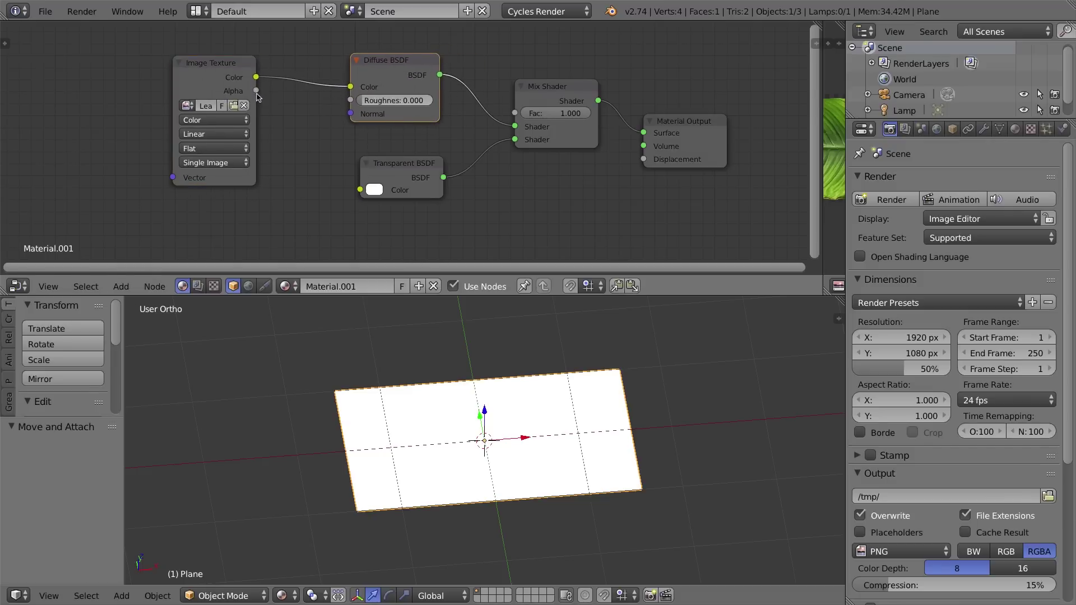
drag(257, 92, 517, 115)
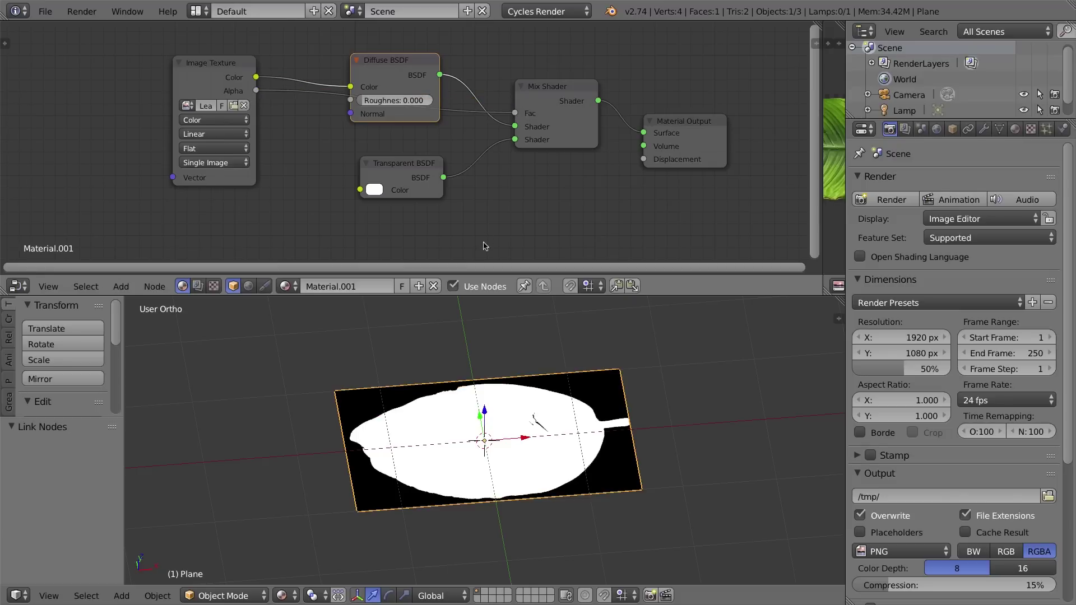
drag(387, 69, 393, 39)
- Set the viewport shading to Rendered and look down on the leaf plane
click(286, 596)
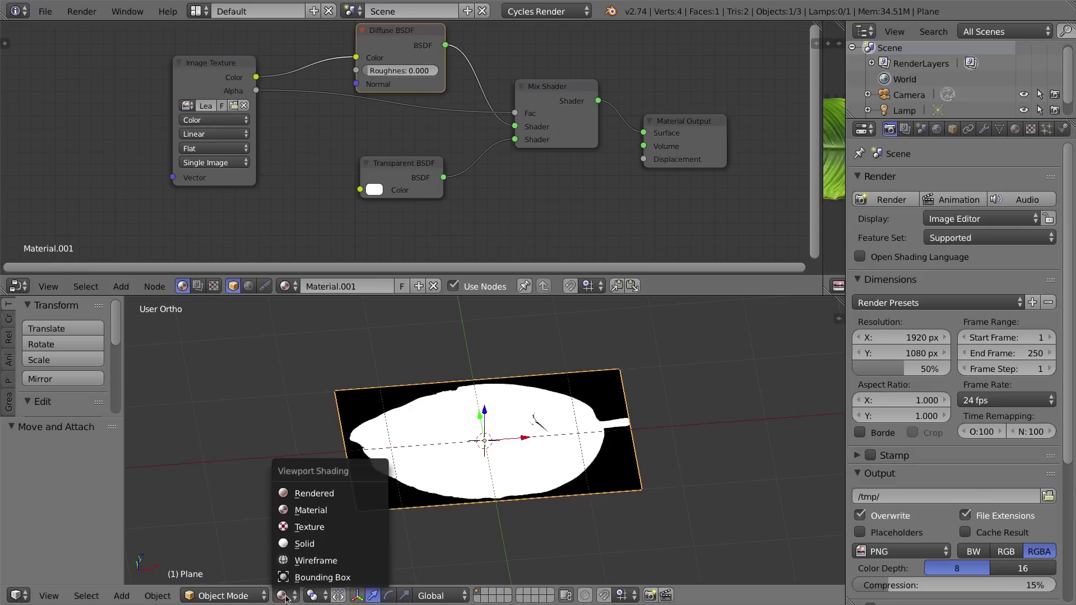
click(317, 491)
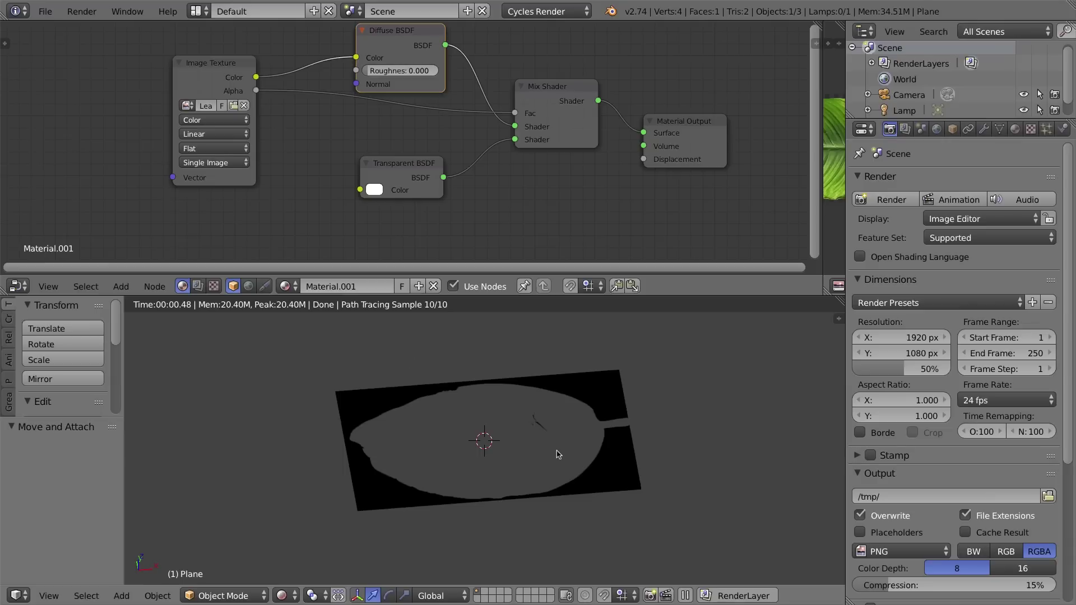
middle_drag(558, 455, 556, 461)
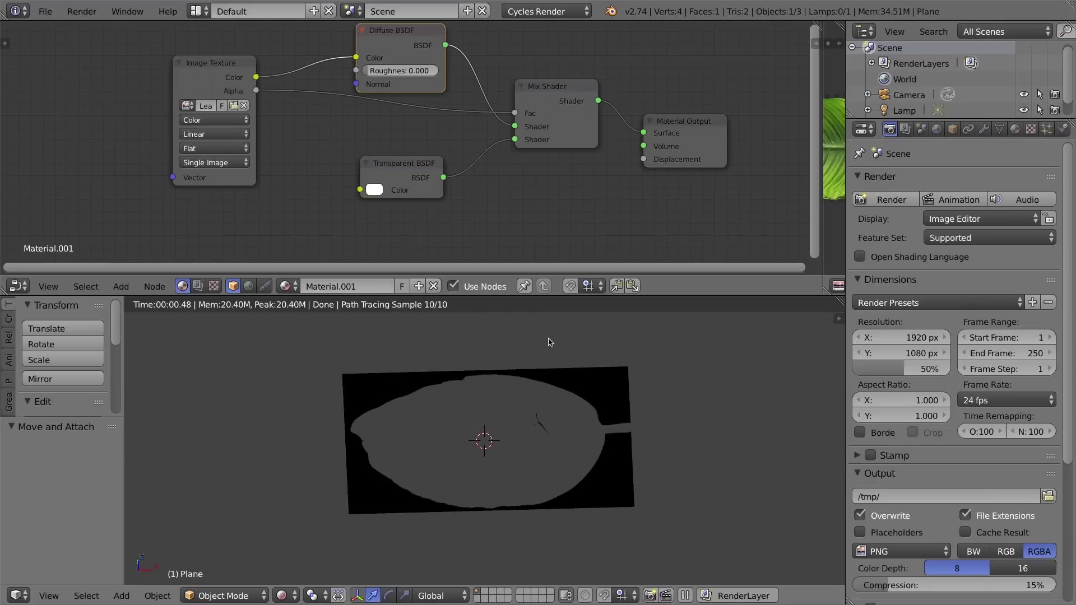
- Swap Diffuse to the Mix Shader's lower input and Transparent to the upper, then split the 3D view
drag(514, 139, 516, 140)
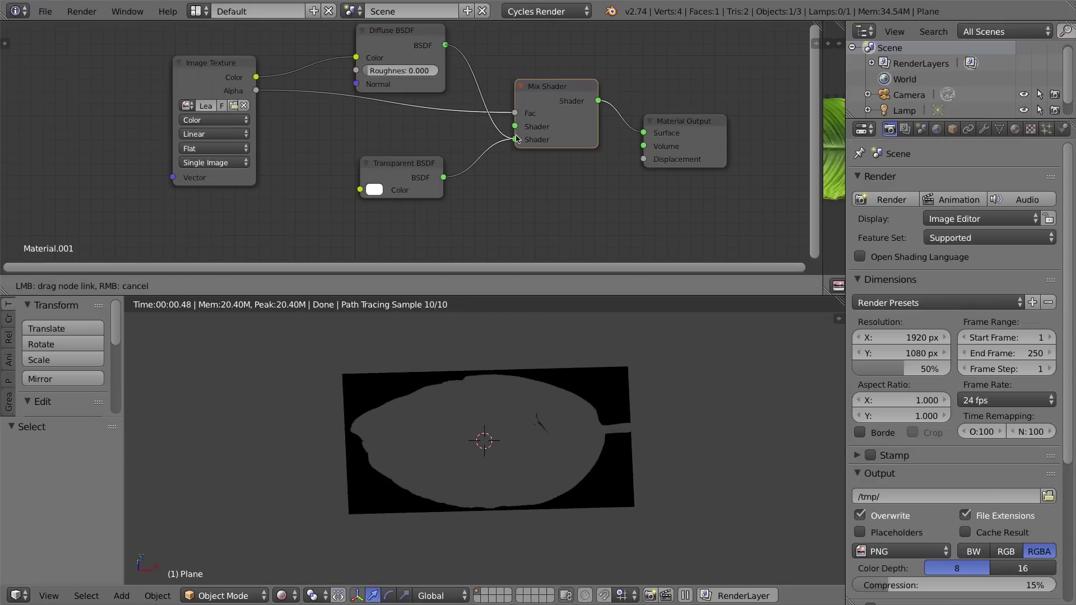
drag(532, 95, 537, 95)
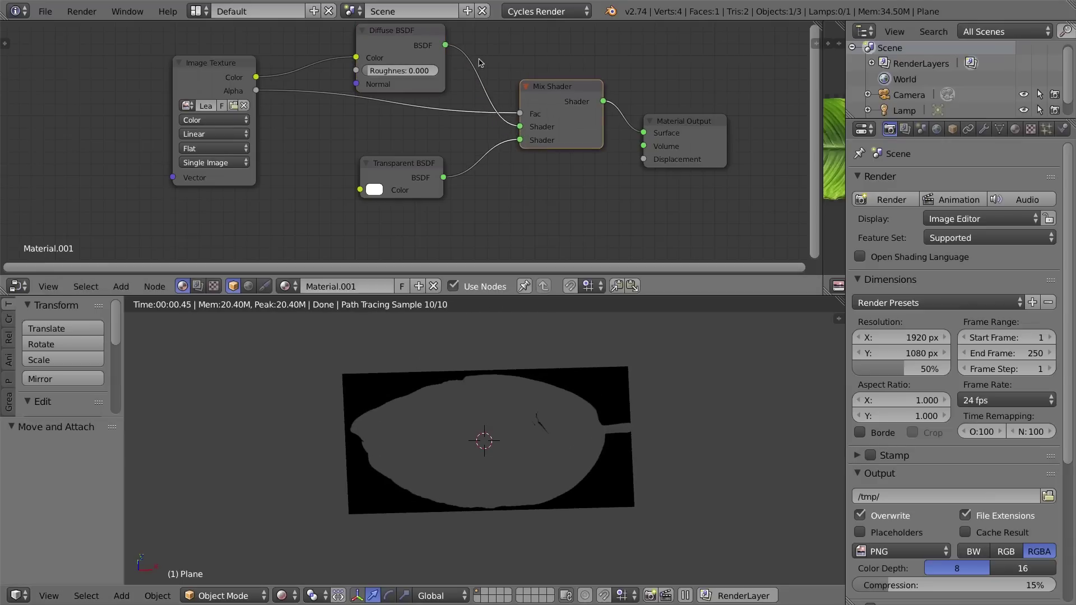
drag(389, 38, 390, 47)
drag(518, 132, 520, 140)
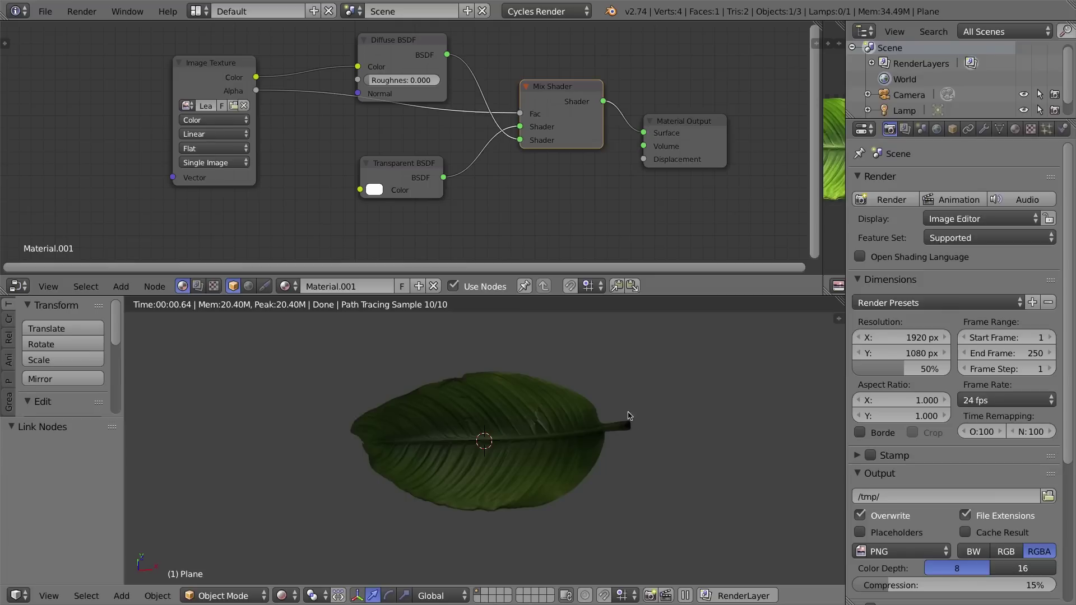
middle_drag(492, 464, 393, 370)
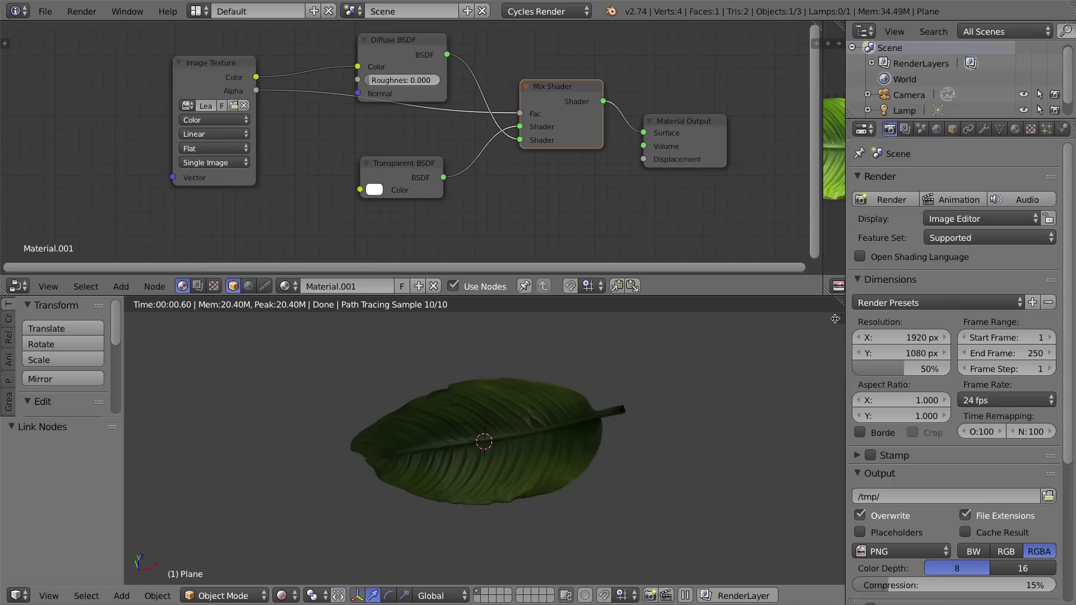
drag(842, 300, 517, 317)
- Select the lamp, enable Use Nodes, and make it a Square Area light
scroll(749, 434, down, 6)
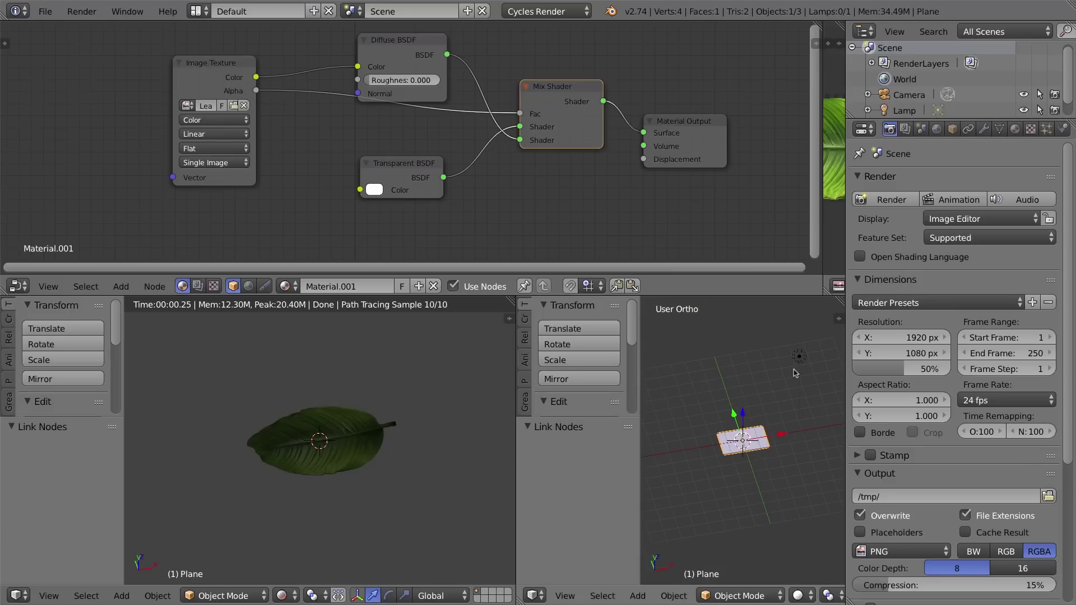
right_click(800, 357)
click(984, 129)
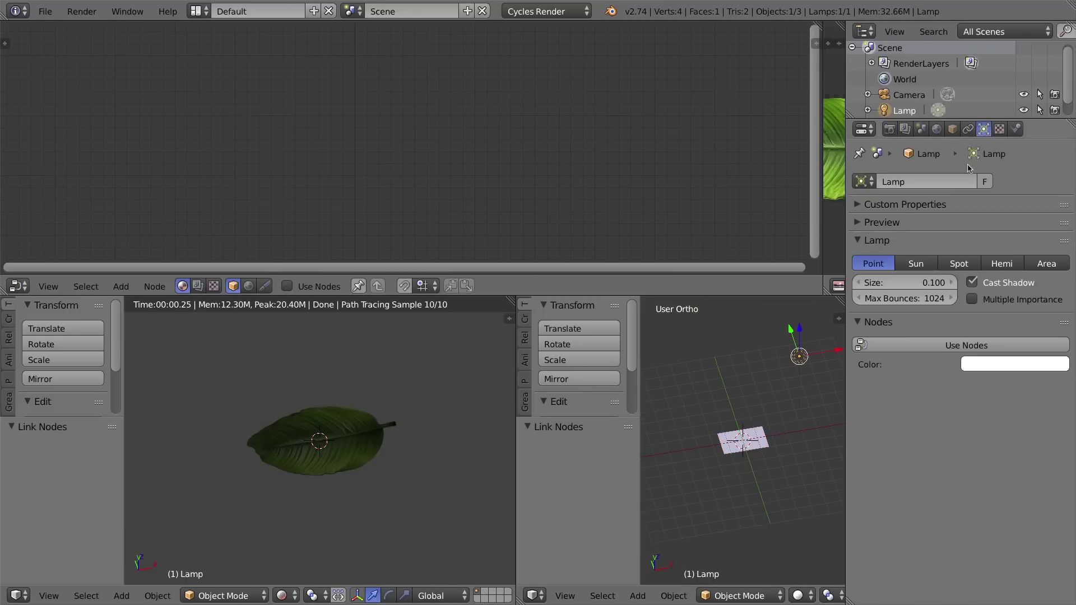
click(953, 346)
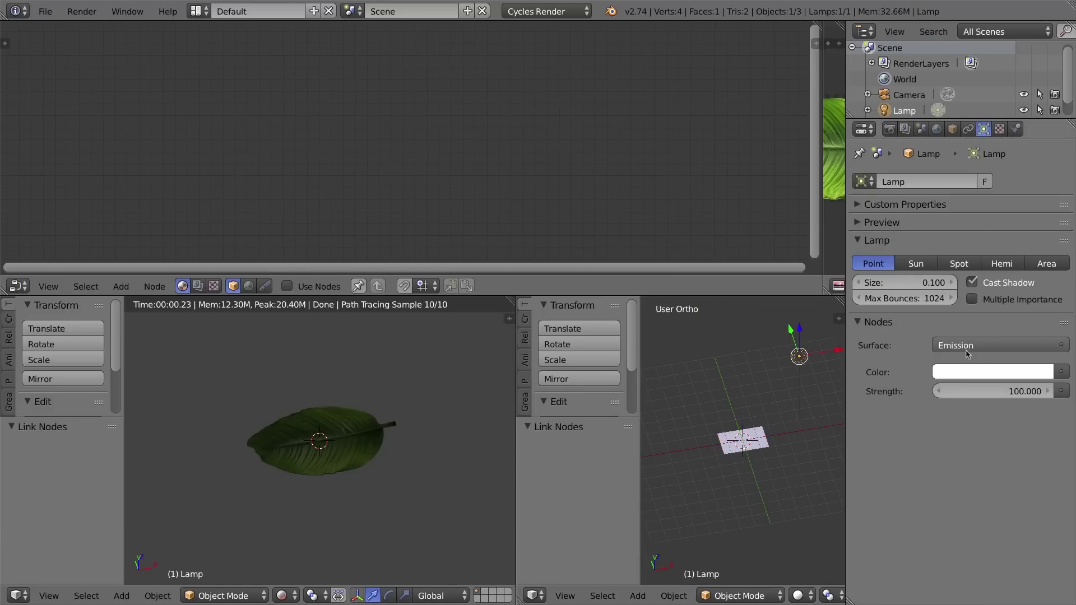
click(1046, 264)
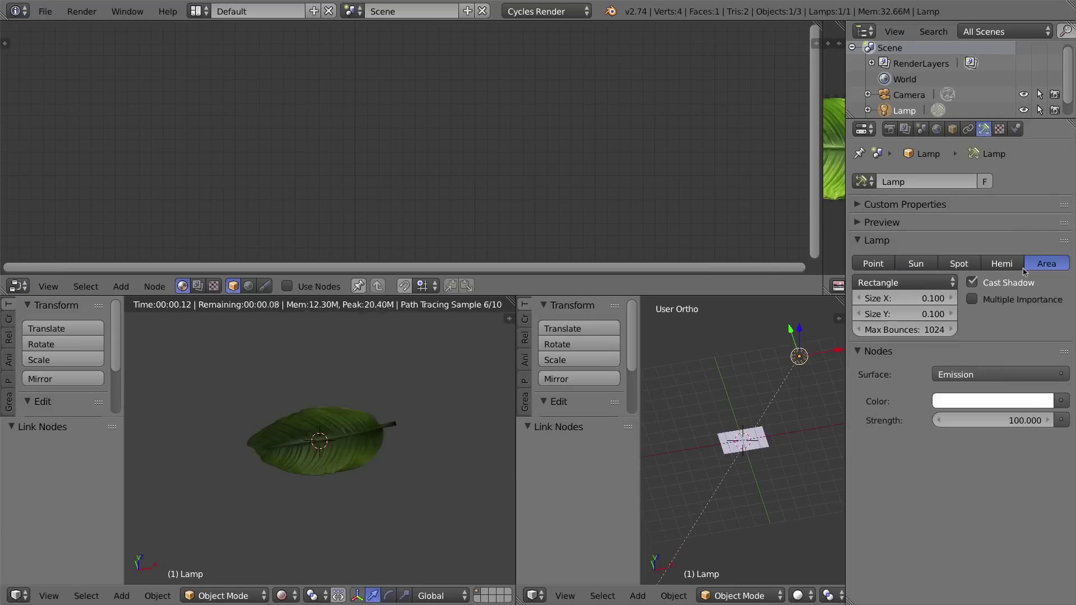
click(921, 284)
click(895, 268)
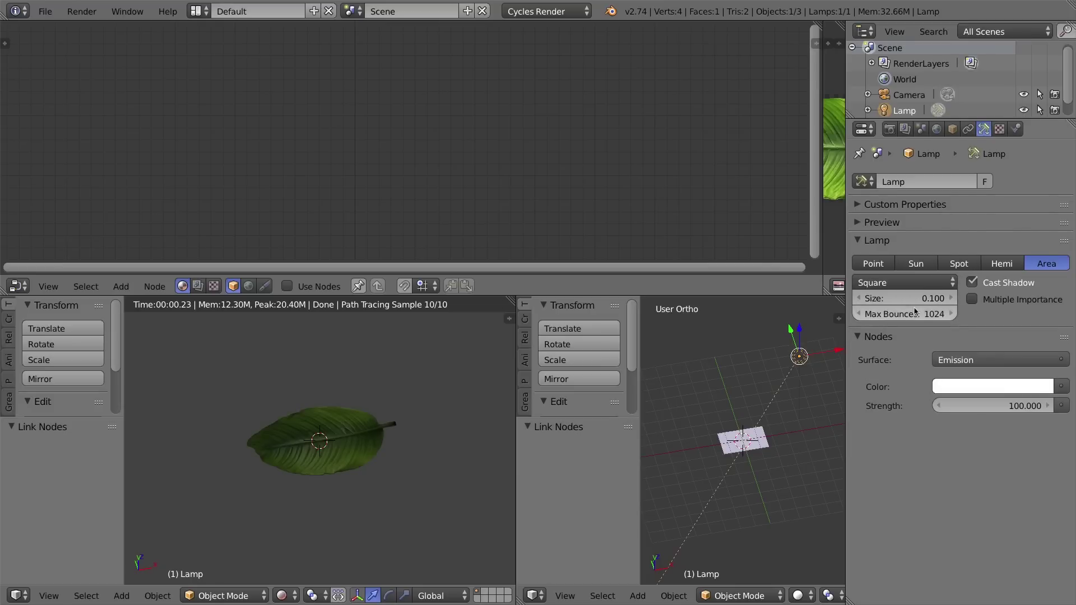
- Set the Area light size to 1 and its emission strength to 500
click(920, 299)
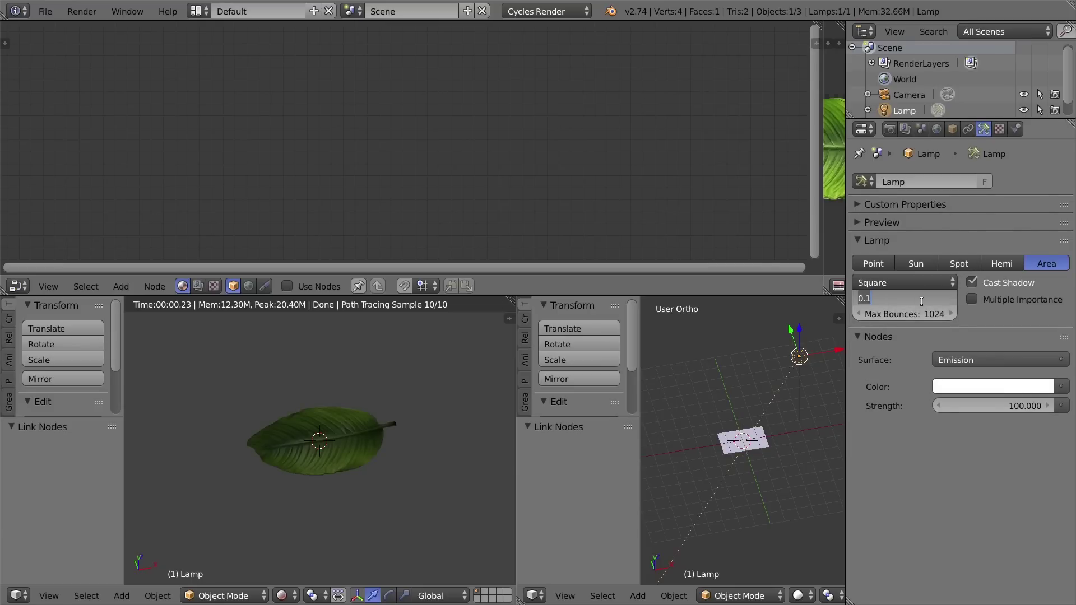
text(1)
key(Return)
click(1023, 400)
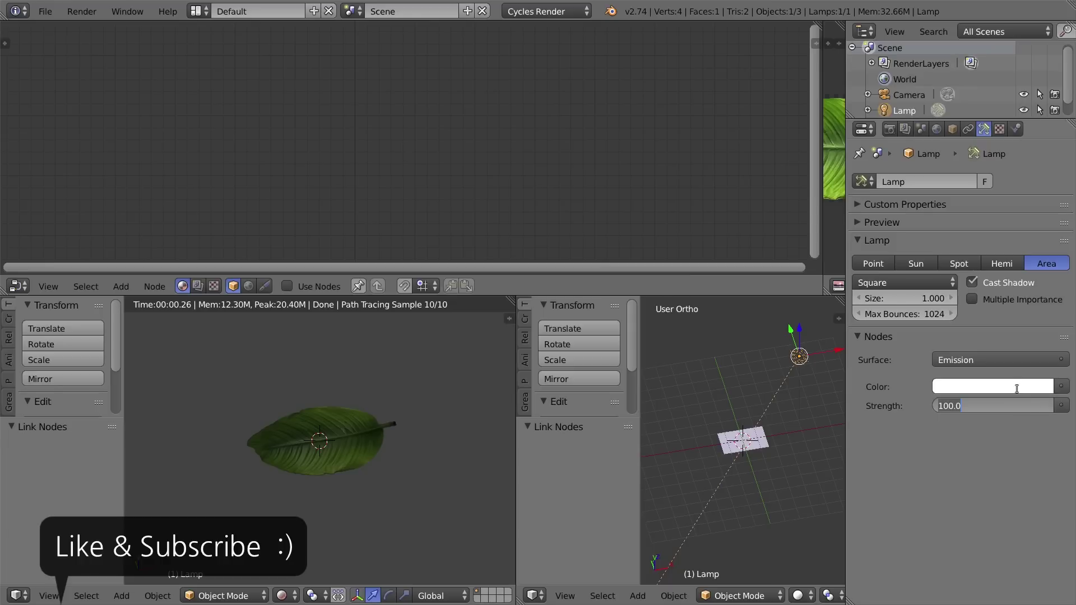
text(500)
key(Return)
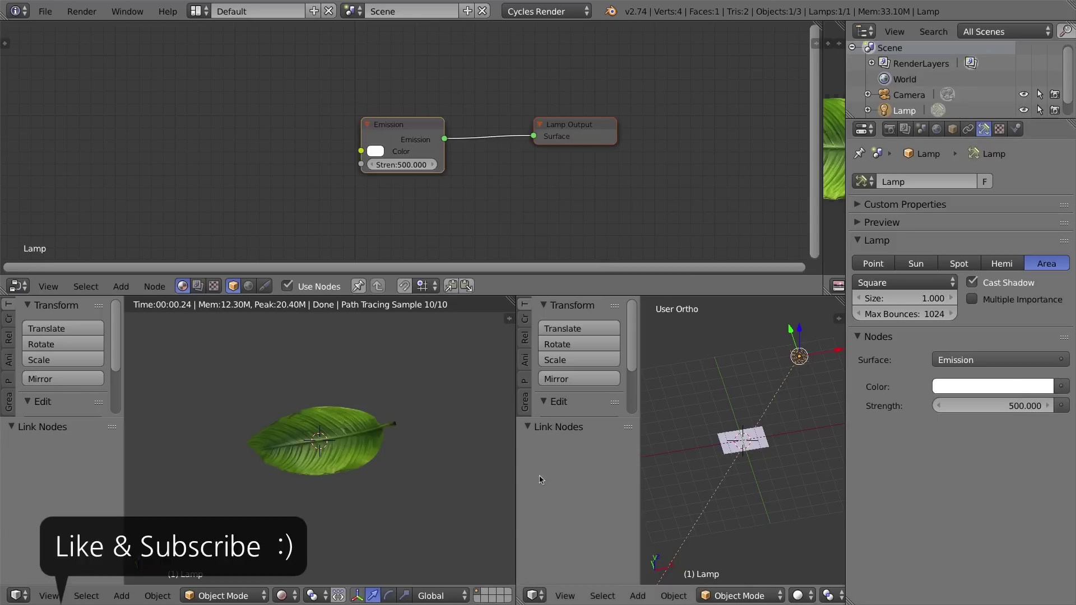
scroll(317, 426, up, 5)
scroll(312, 437, down, 1)
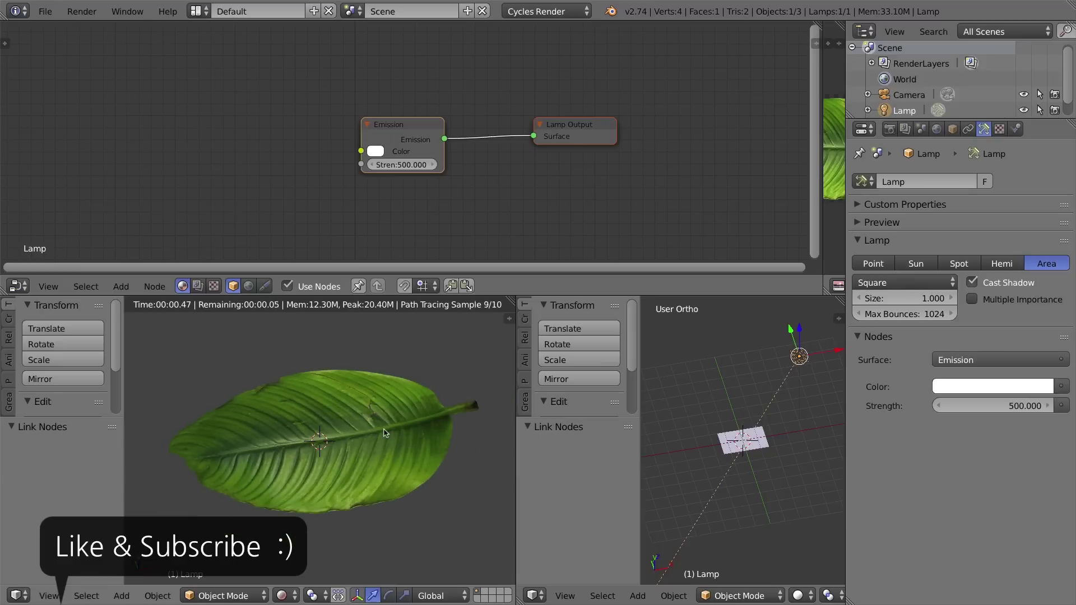
- Reselect the leaf plane, nudge the Diffuse BSDF node, and maximize and center the Material.001 node tree
right_click(346, 424)
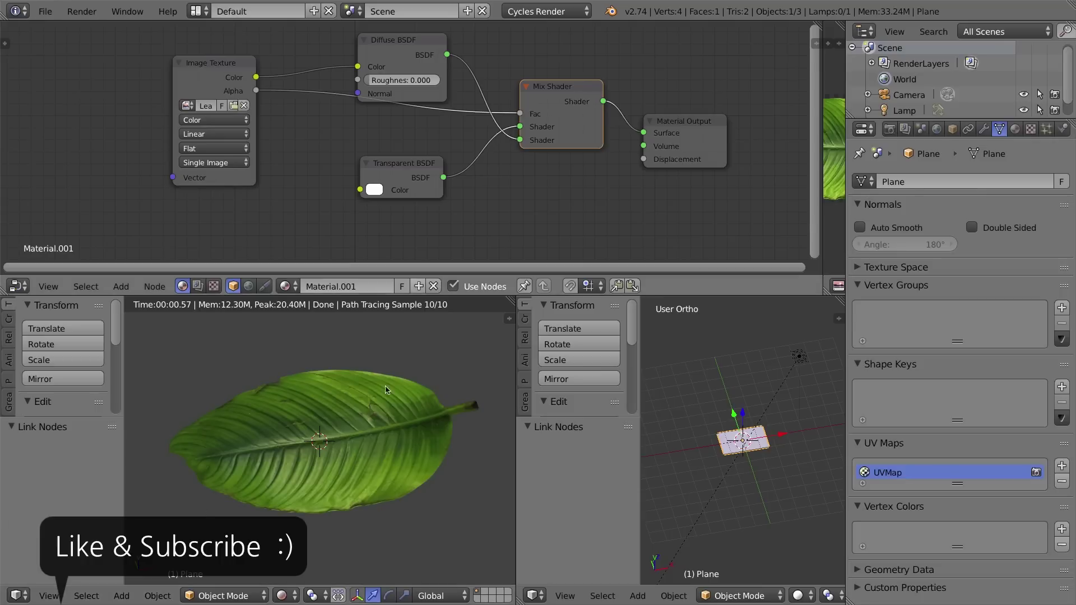
drag(404, 40, 400, 42)
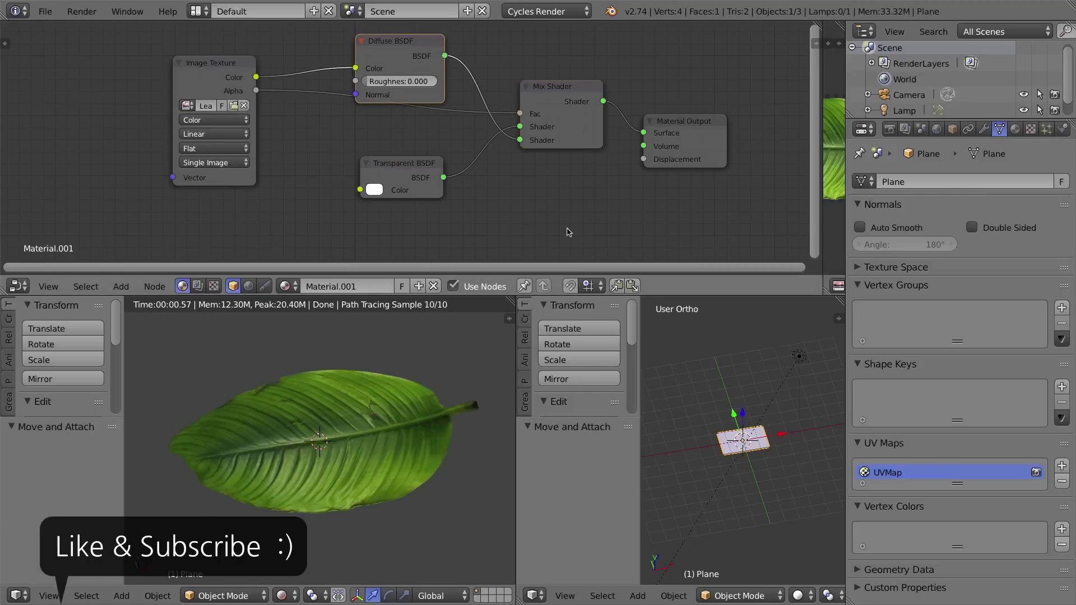
key(shift+space)
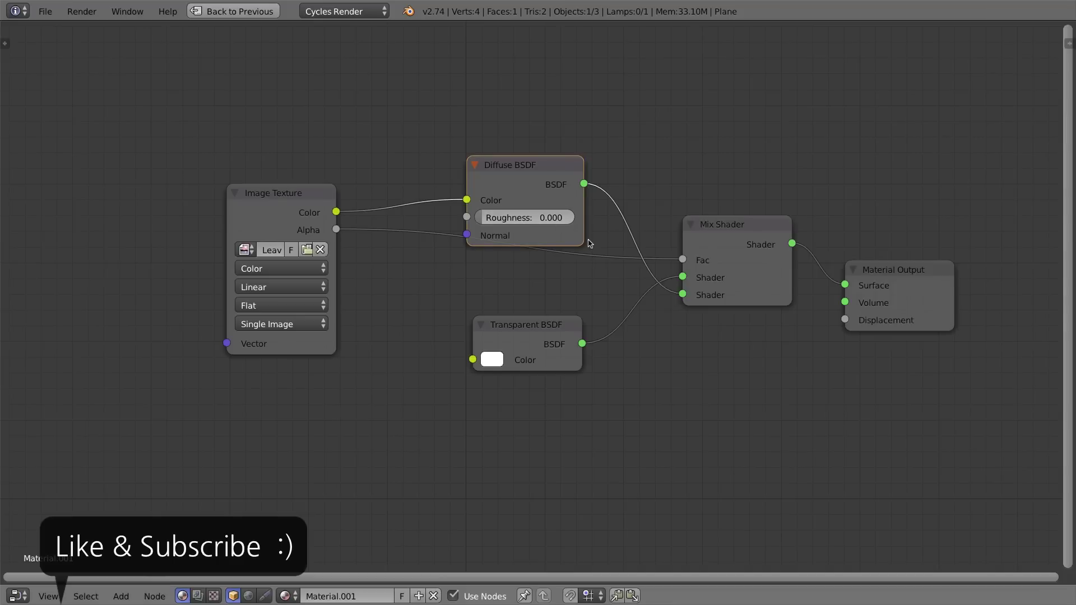
key(Home)
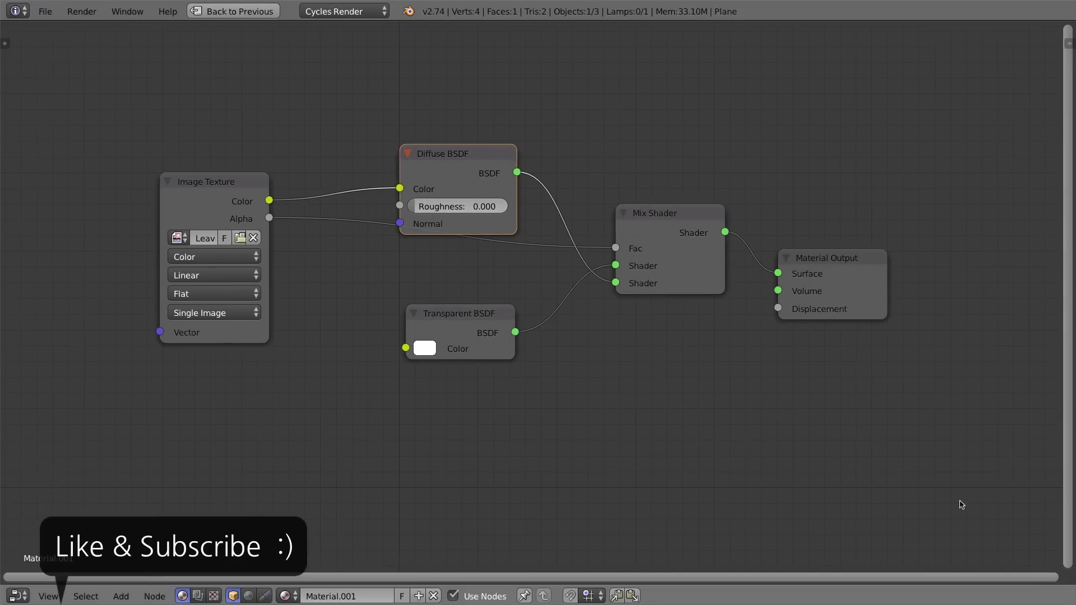